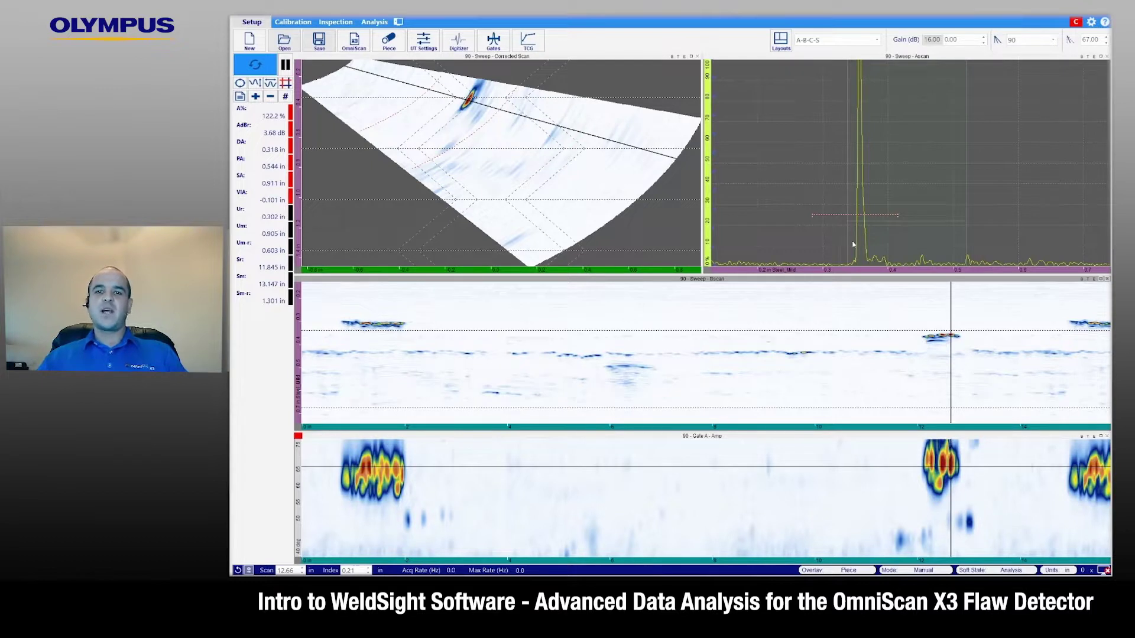
Split the B-scan and Gate A amplitude views vertically to add two empty Data Display panes
click(877, 42)
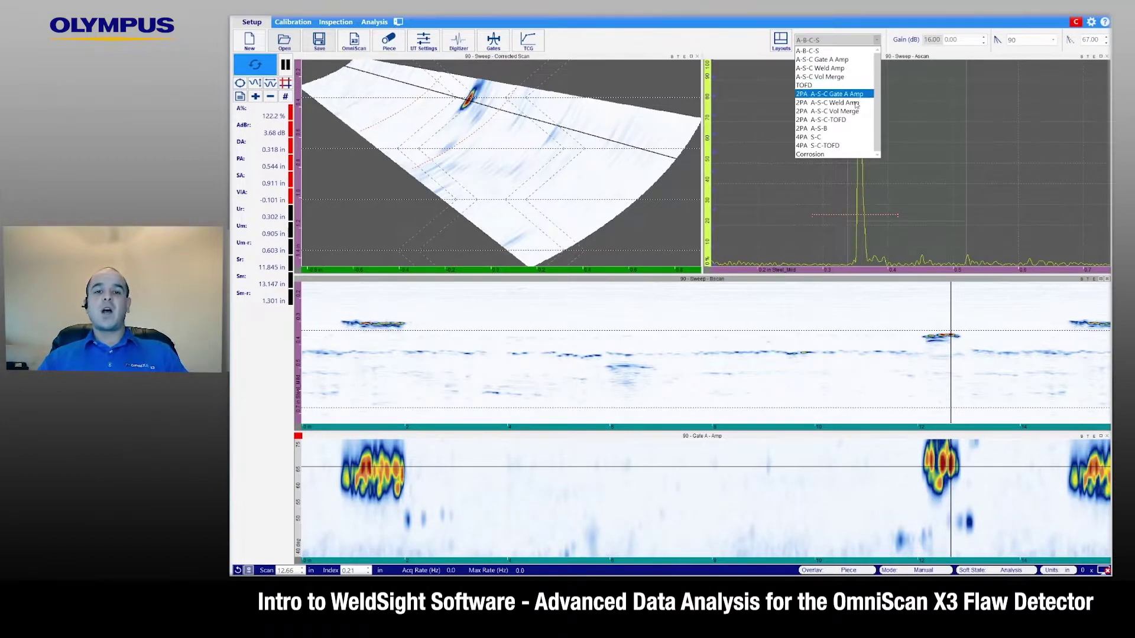
click(684, 374)
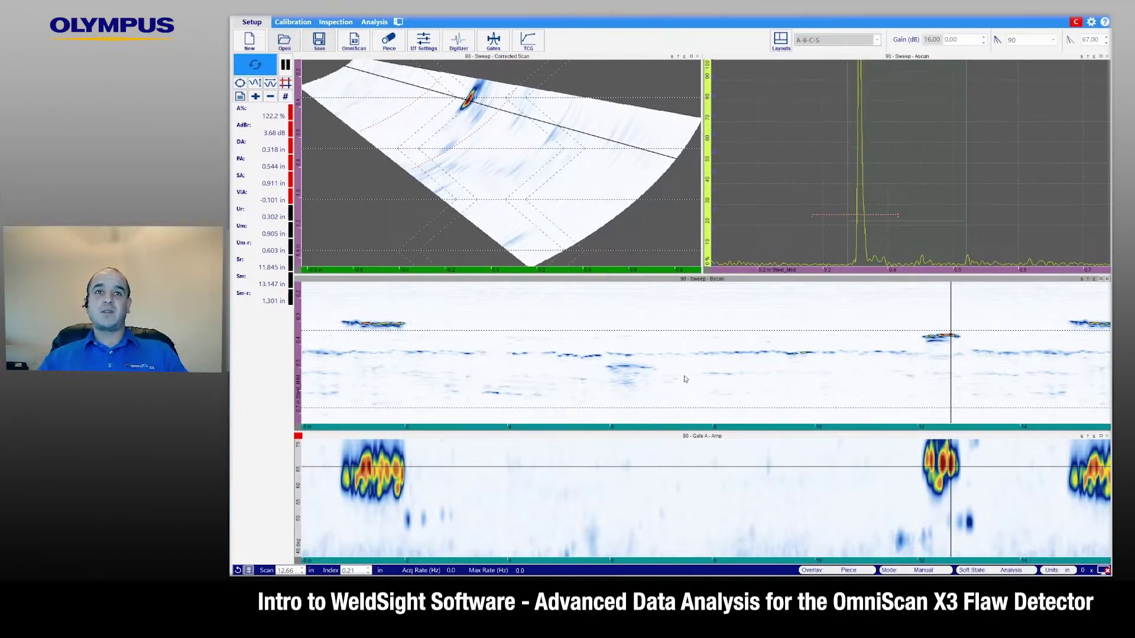
right_click(708, 282)
click(733, 296)
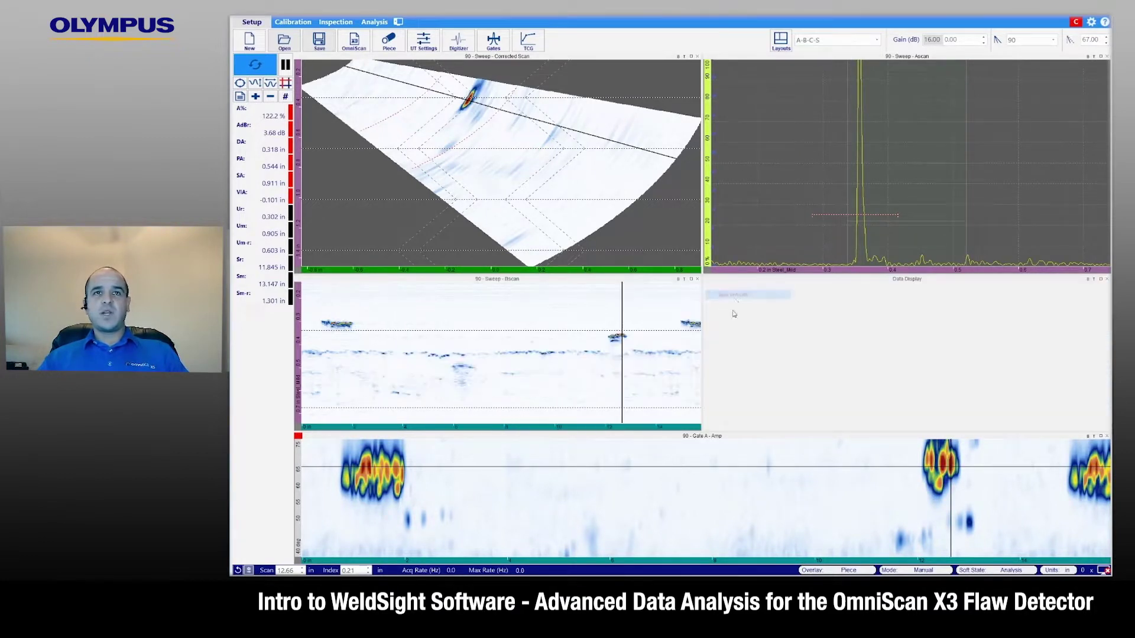
right_click(731, 439)
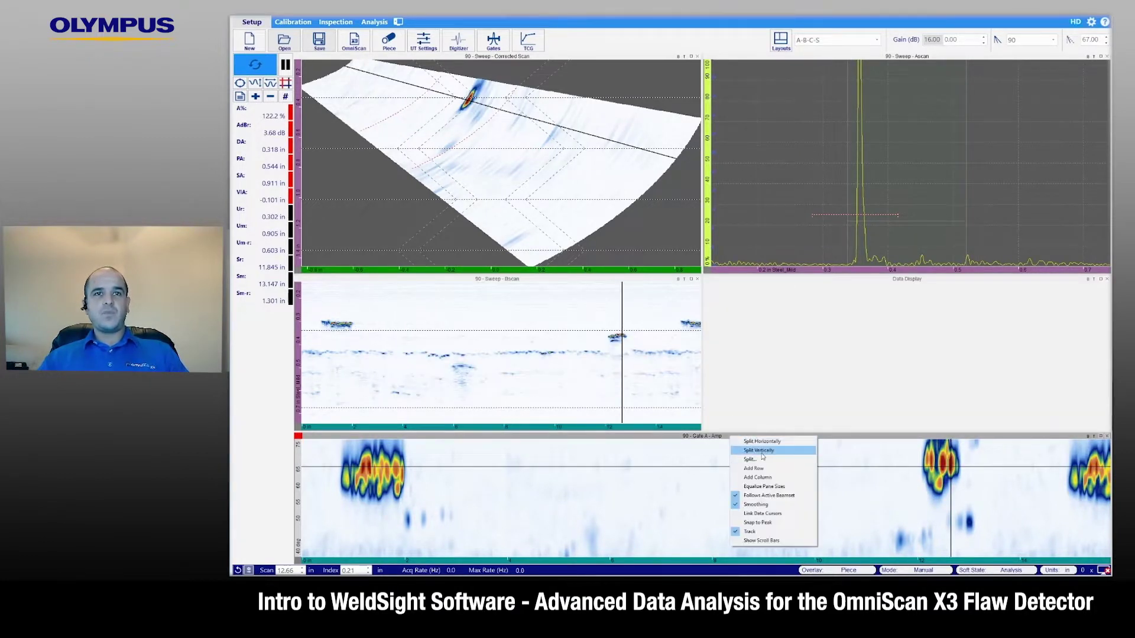
click(757, 450)
Try swapping the B-scan with an empty pane, then bring up the Layouts view list
click(666, 282)
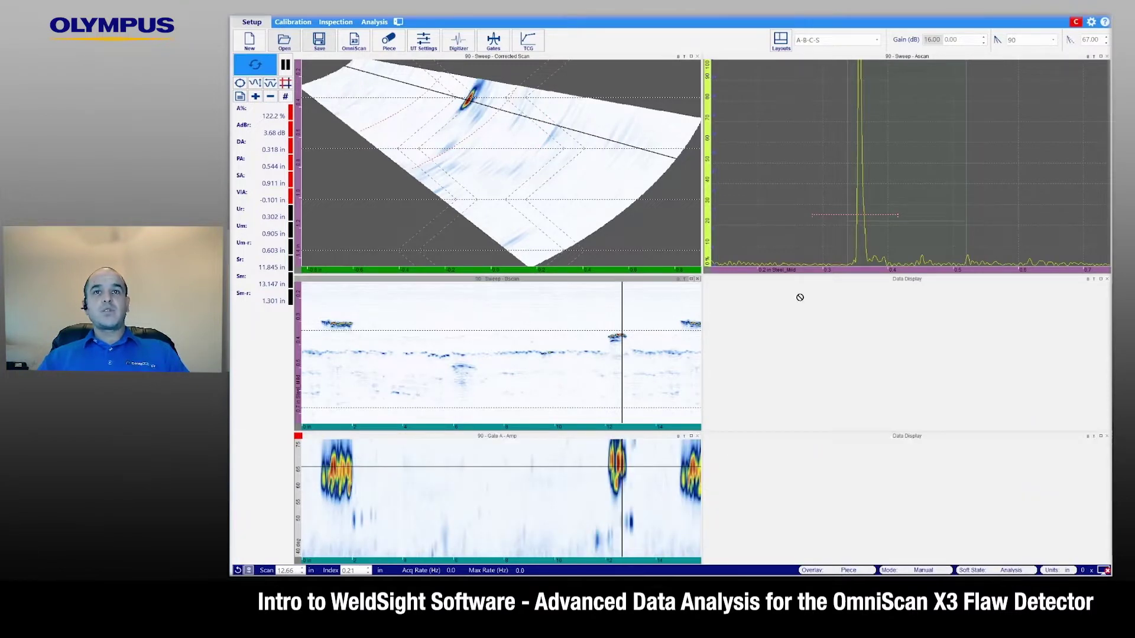
drag(810, 284, 666, 245)
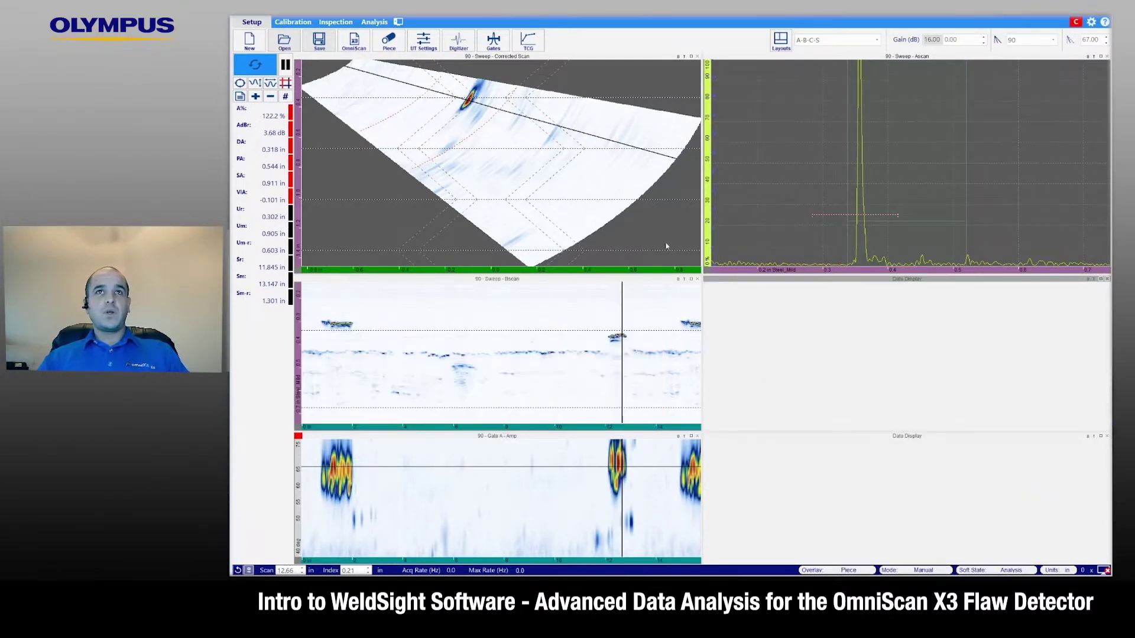
click(780, 42)
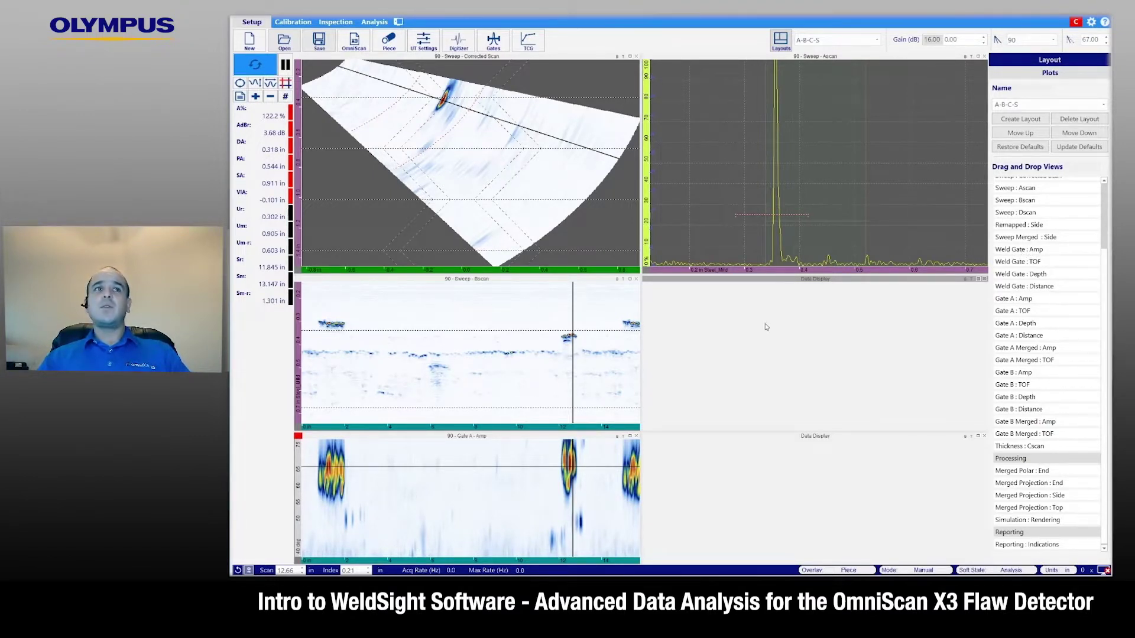
Fill the upper empty pane with Weld Gate : Amp and the lower one with Gate A Merged : Amp
drag(1026, 250, 856, 346)
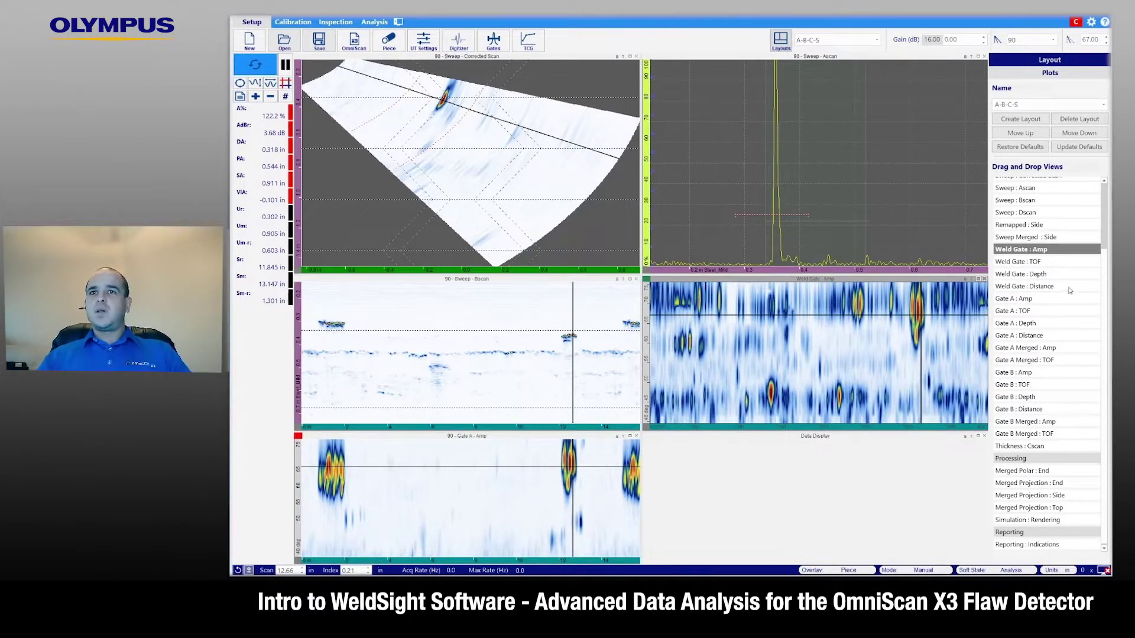
click(1029, 469)
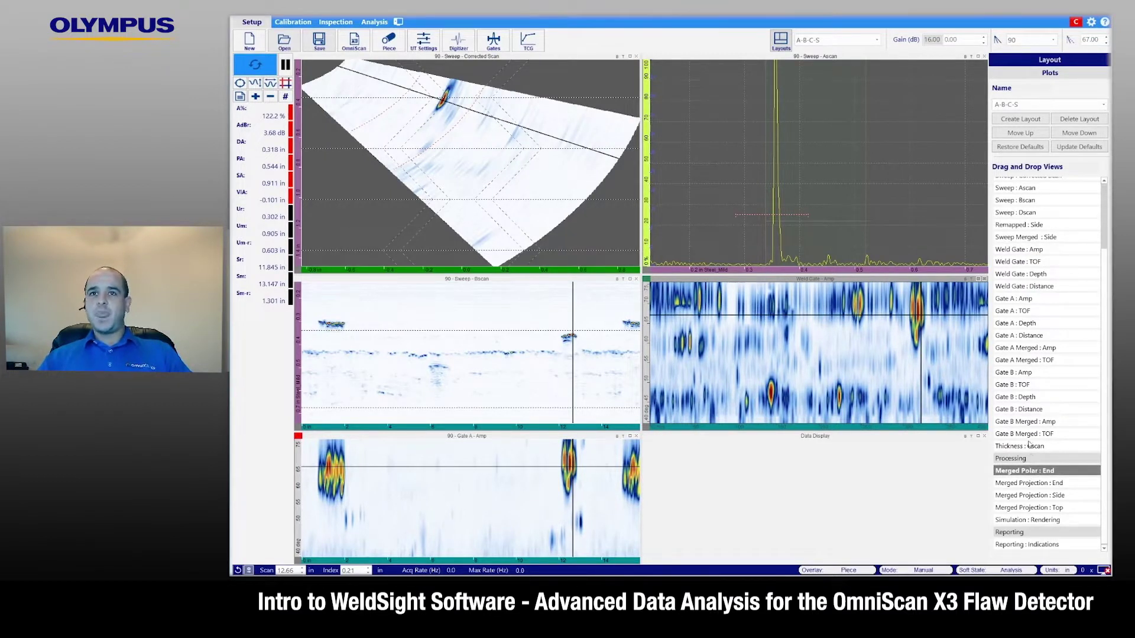
drag(1026, 347, 870, 480)
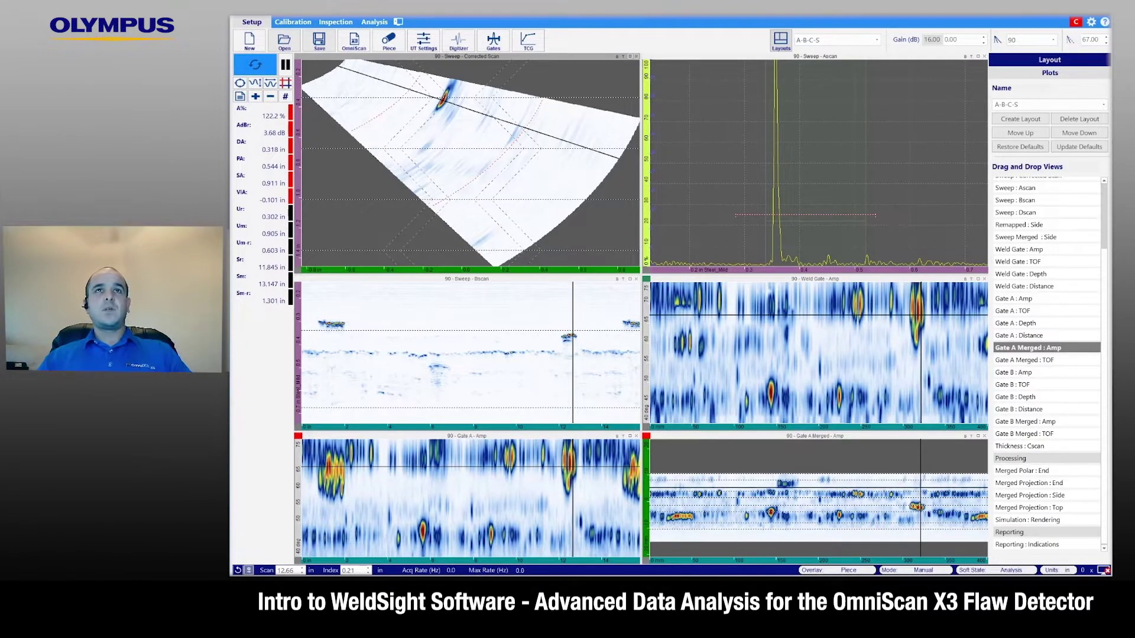
Pick 2PA A-S-C Vol Merge from the preset layout list
click(877, 40)
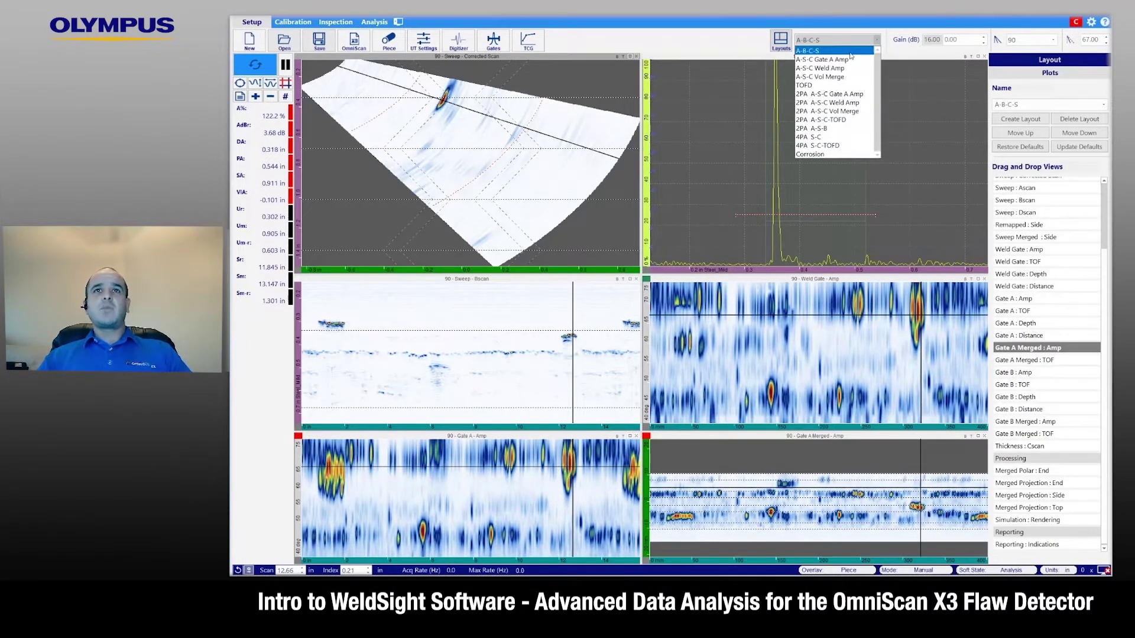
click(820, 113)
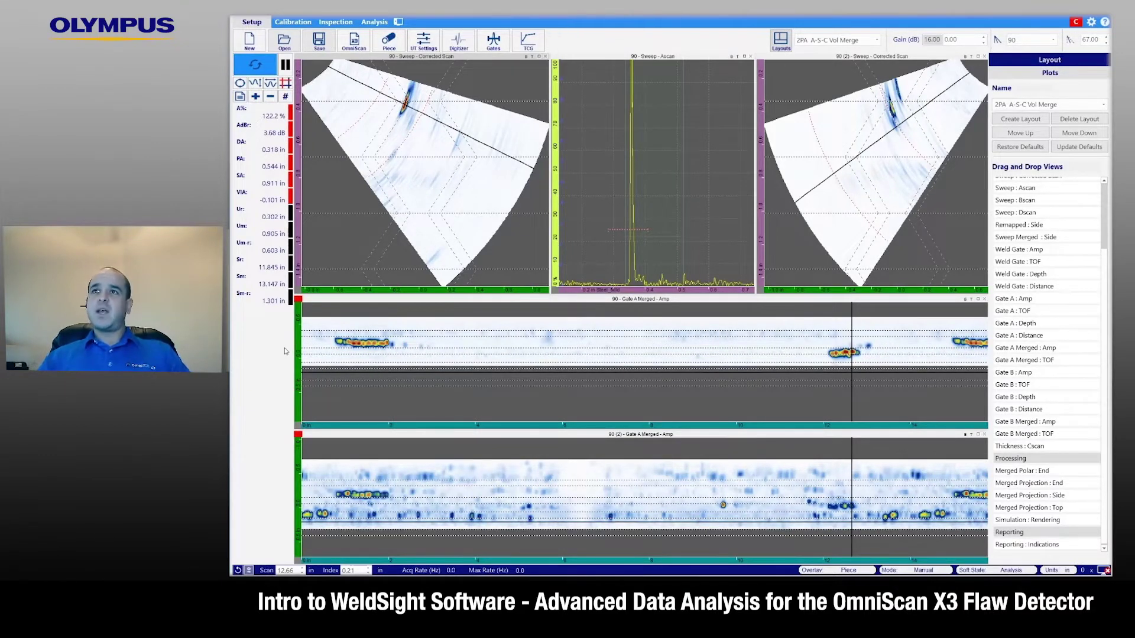
Enable reference and measurement cursors, bracket the left-hand indication, and set scan position to 1.34
click(286, 83)
drag(365, 95, 357, 60)
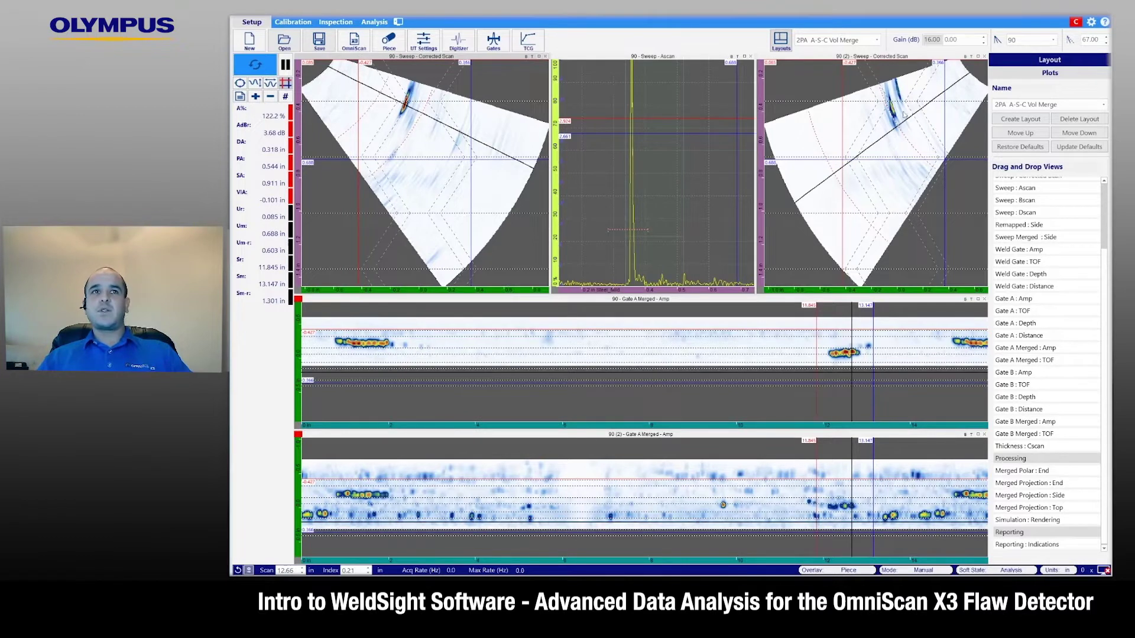
drag(816, 349, 286, 341)
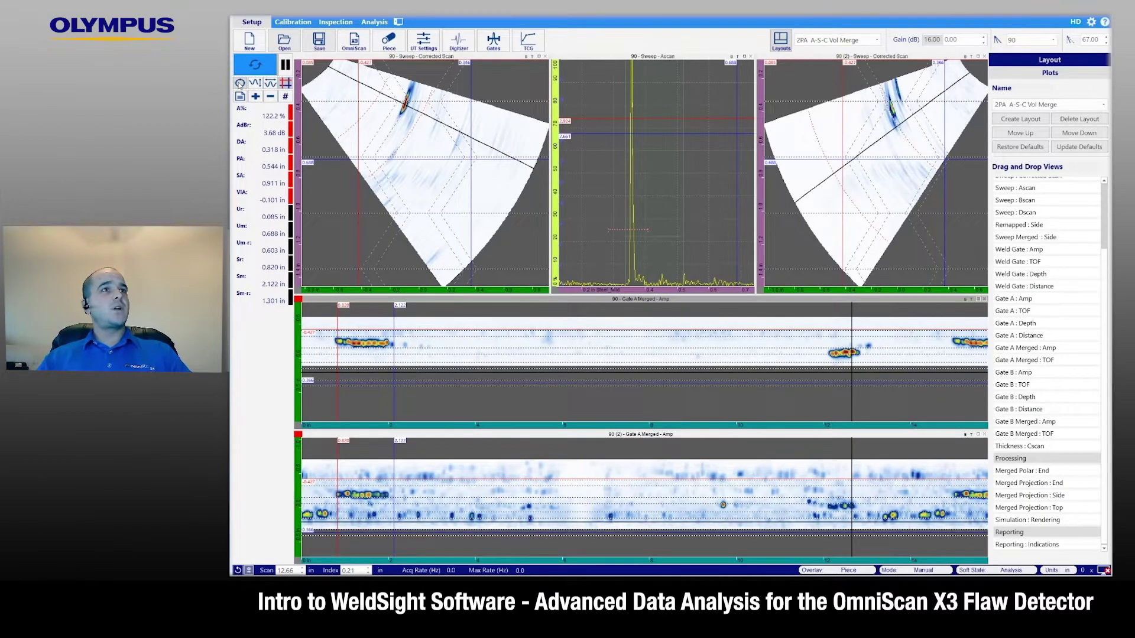
click(240, 83)
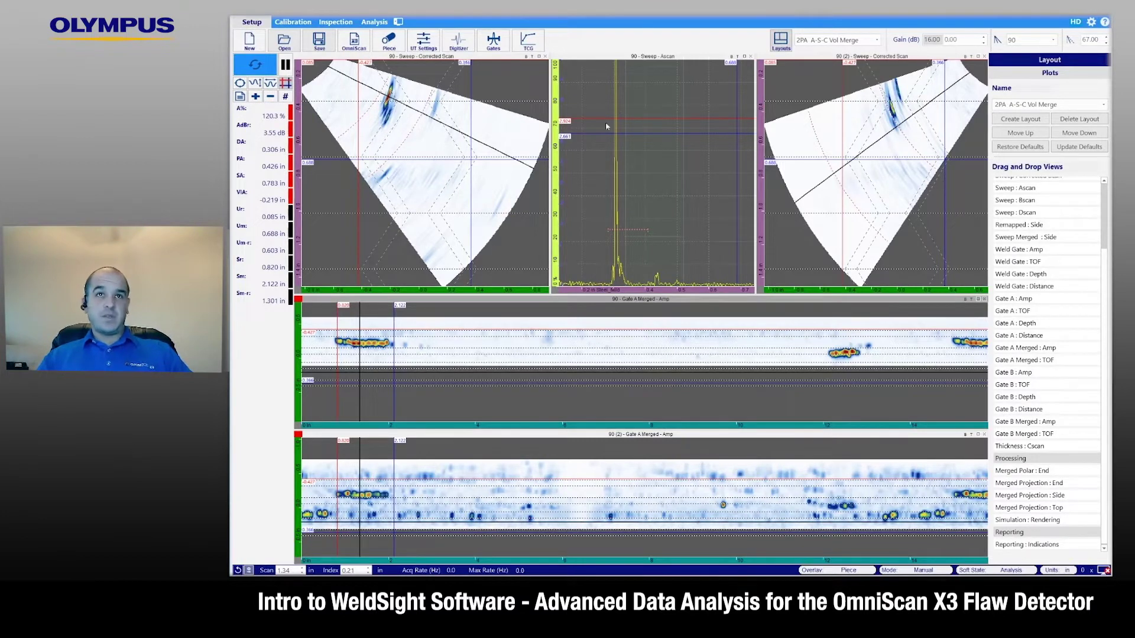
Activate group 90 (2) and move the cursors and scan position onto the right-hand indication at 12.68
click(426, 470)
click(239, 82)
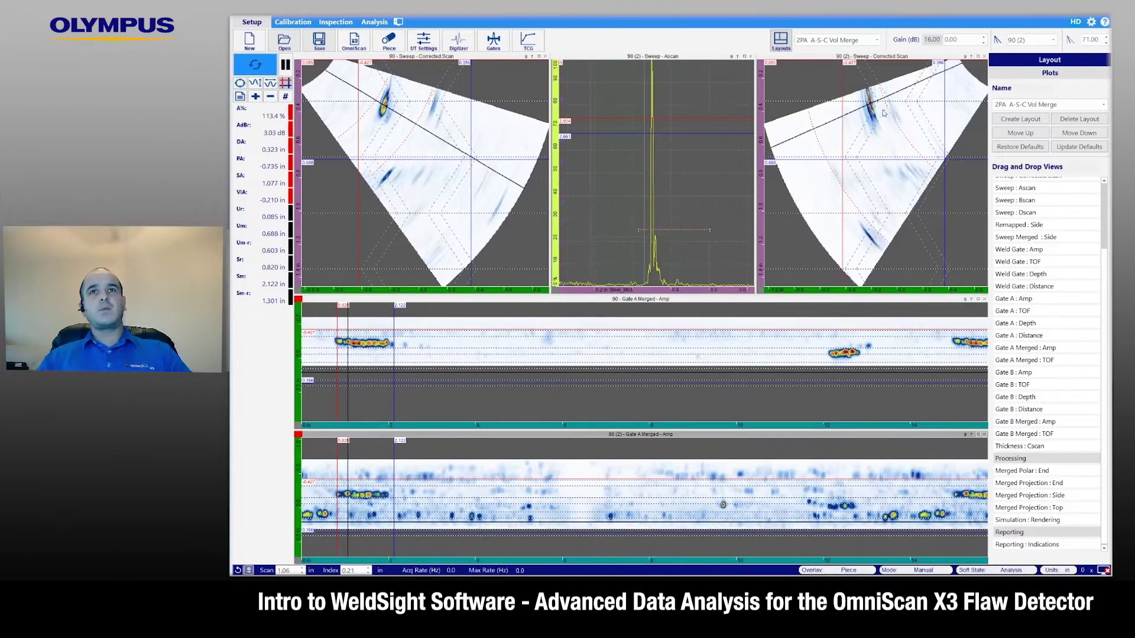
drag(344, 475, 823, 457)
click(851, 368)
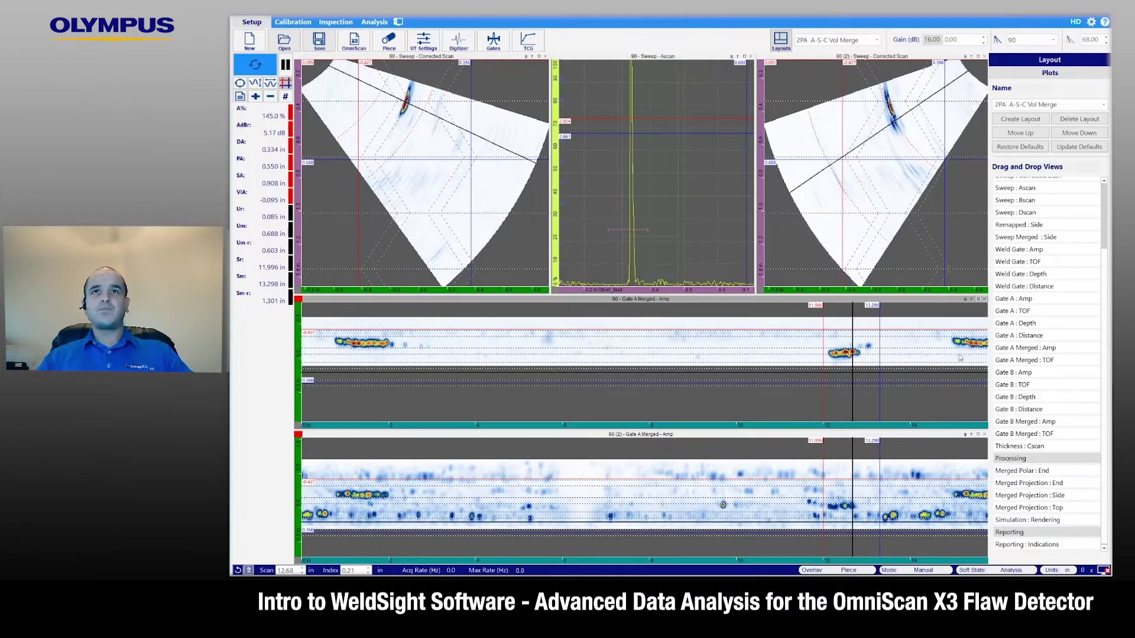
Lower the gain offset to -5.17 dB, then reset it to 0.00 dB
click(254, 82)
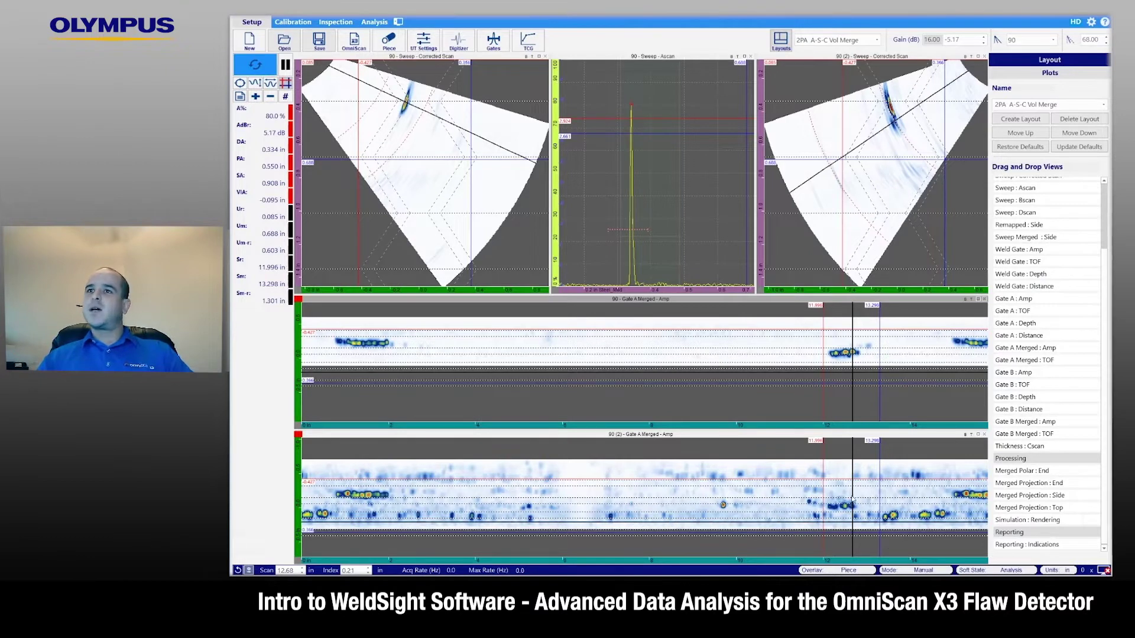
double_click(953, 39)
text(0)
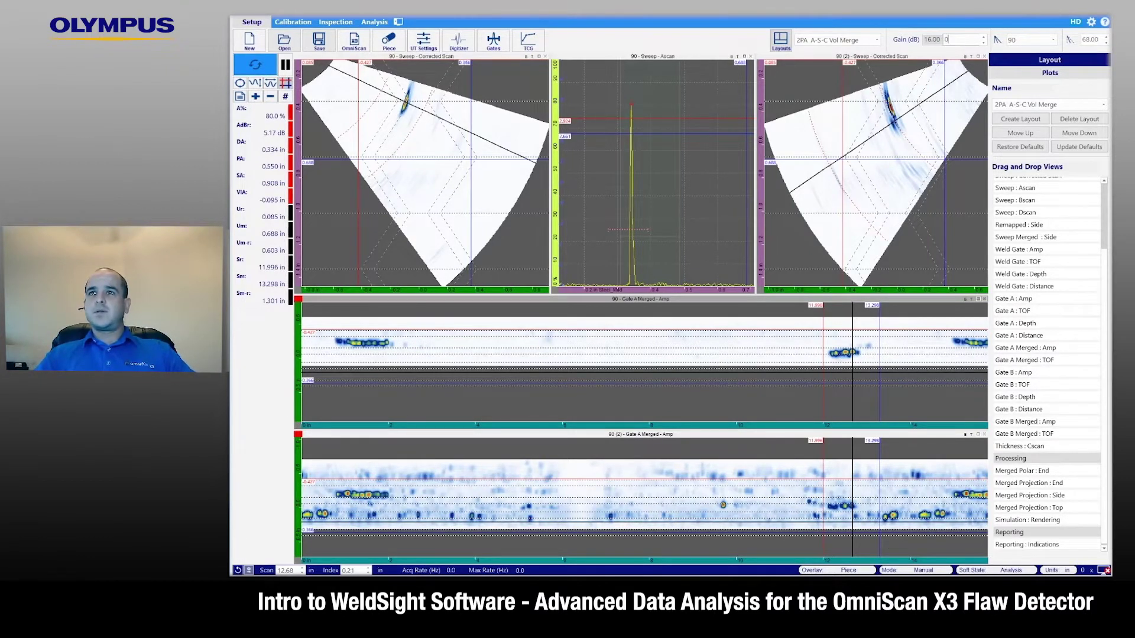
key(Return)
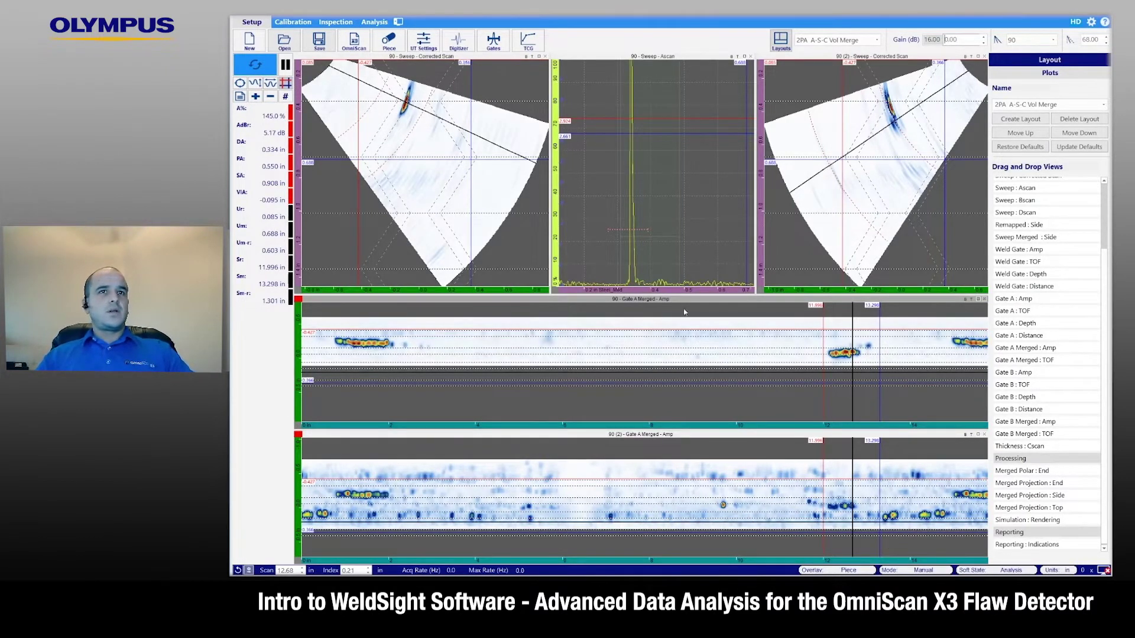
Split both merged Gate A C-scan panes vertically
right_click(641, 303)
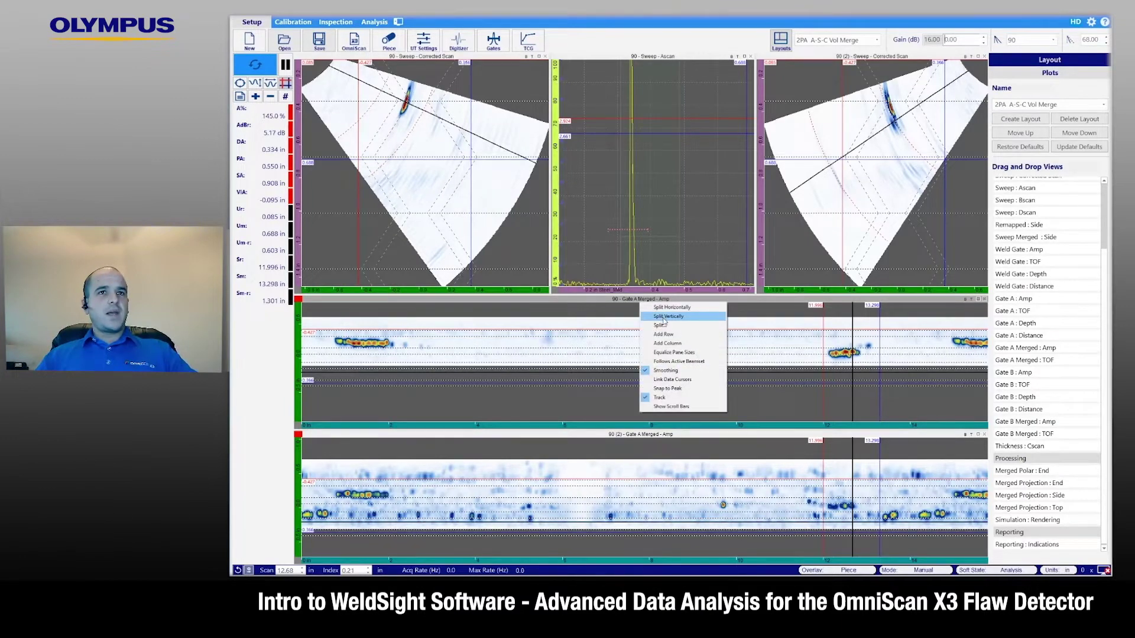
click(664, 316)
right_click(679, 438)
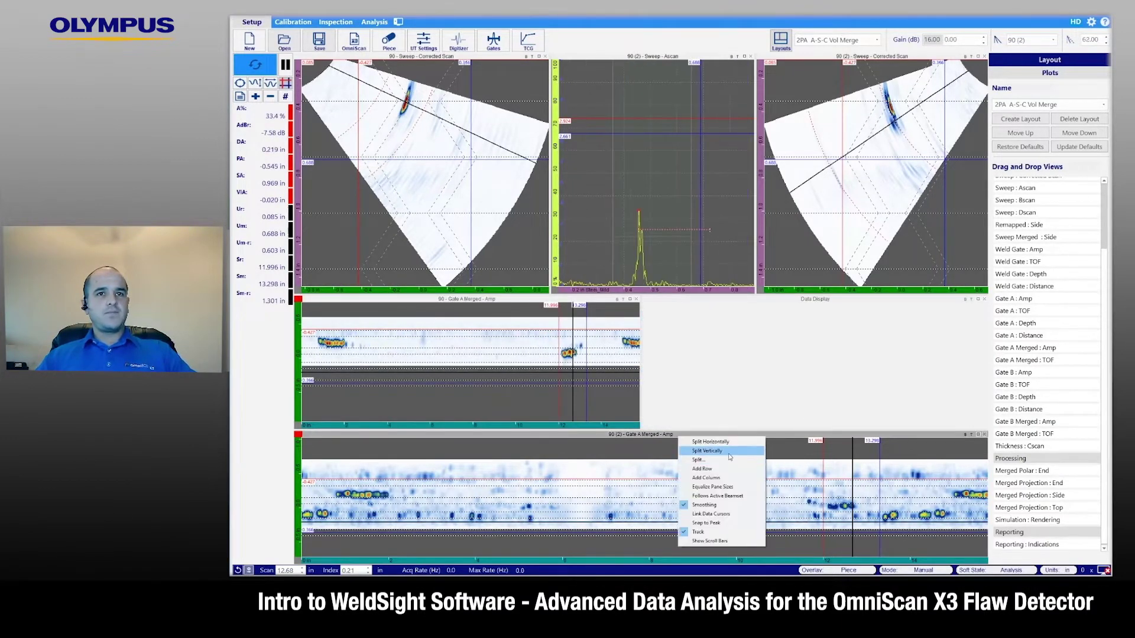
click(729, 455)
Move the 90 (2) merged C-scan beside the first and fill both lower panes with Sweep : Bscan views
drag(579, 438, 766, 304)
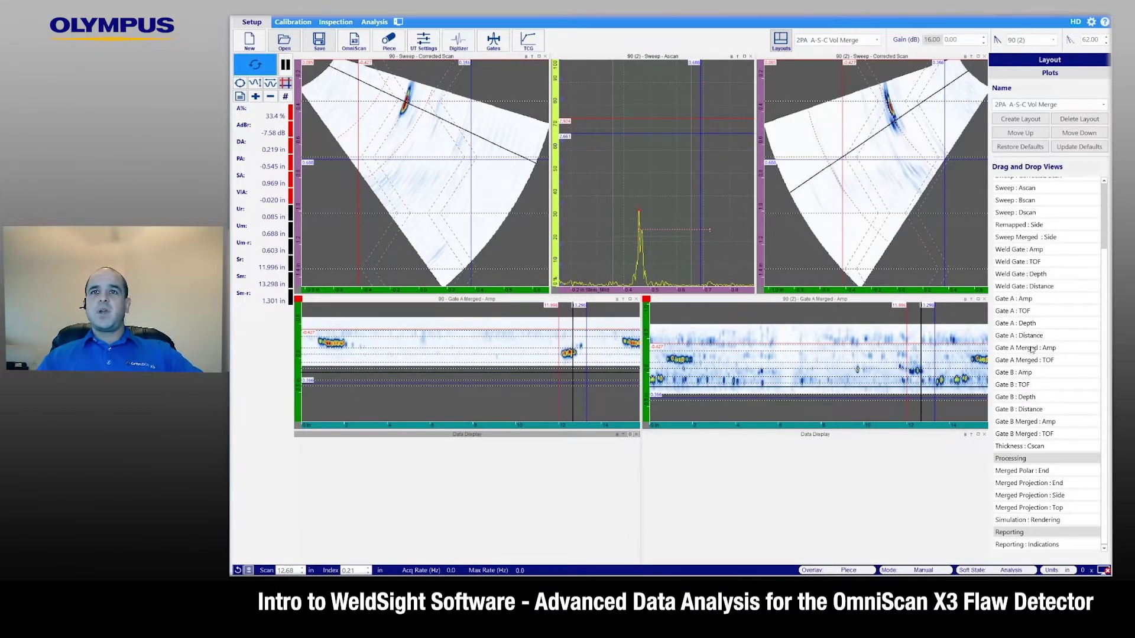
drag(1026, 202, 692, 461)
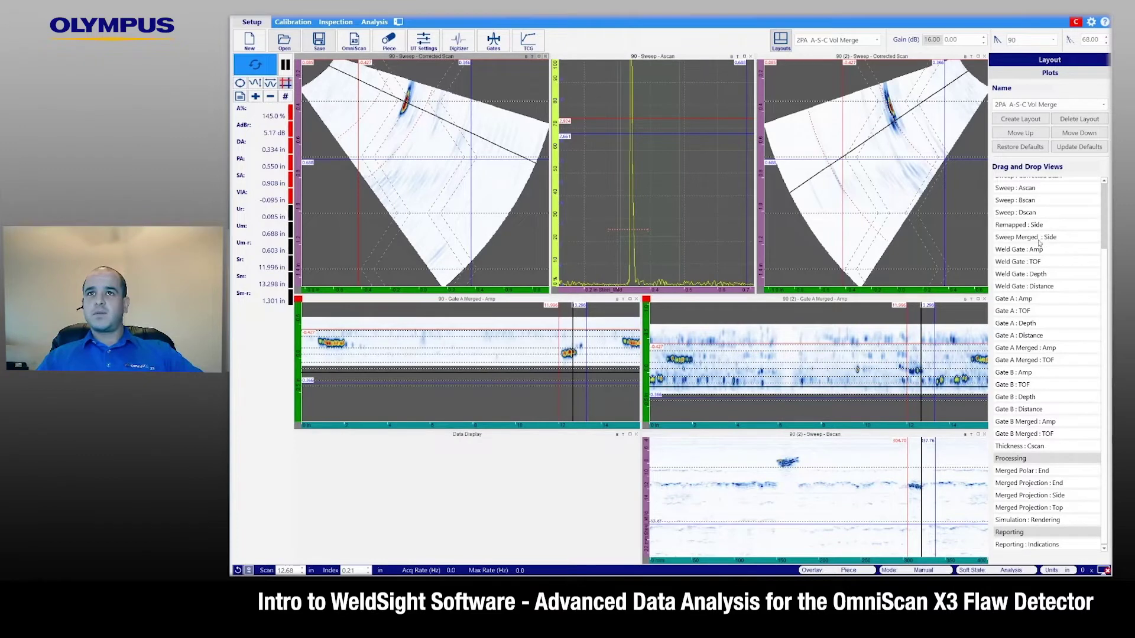
drag(1027, 201, 533, 518)
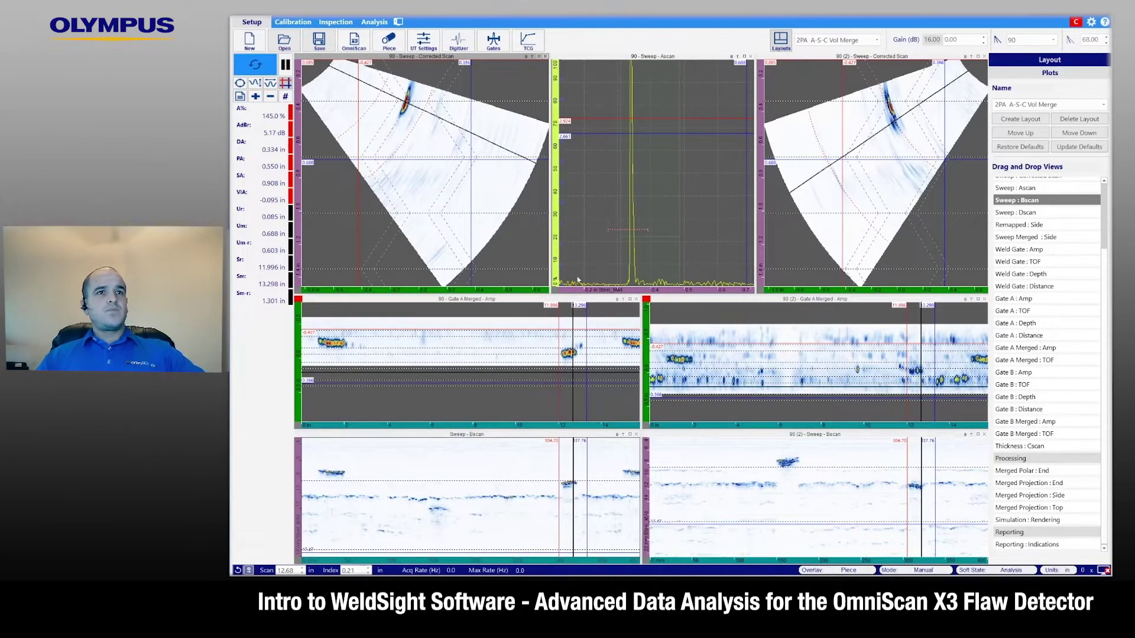
Nudge the scan position back and then forward onto the indication
right_click(421, 57)
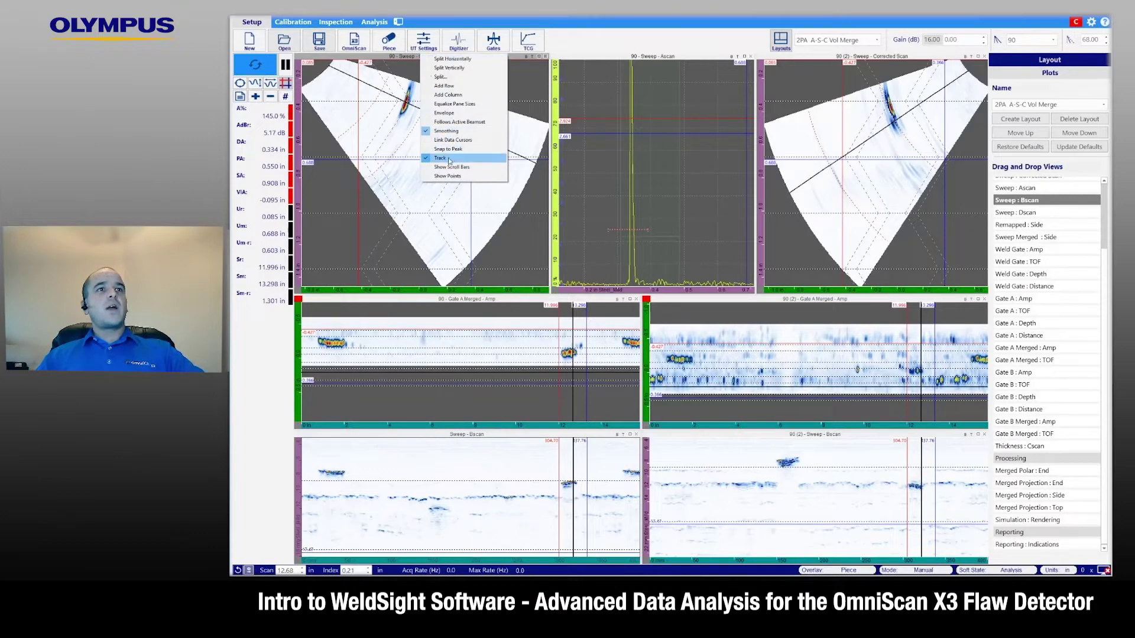
click(494, 366)
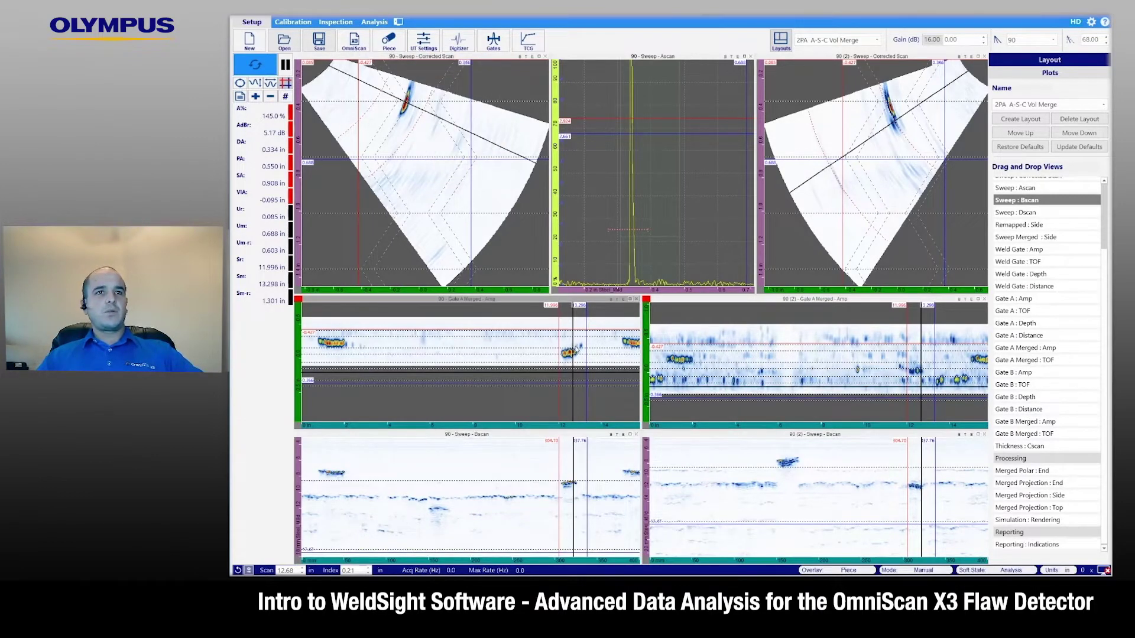
mouse_move(573, 352)
mouse_down()
mouse_move(315, 351)
mouse_move(568, 363)
mouse_up()
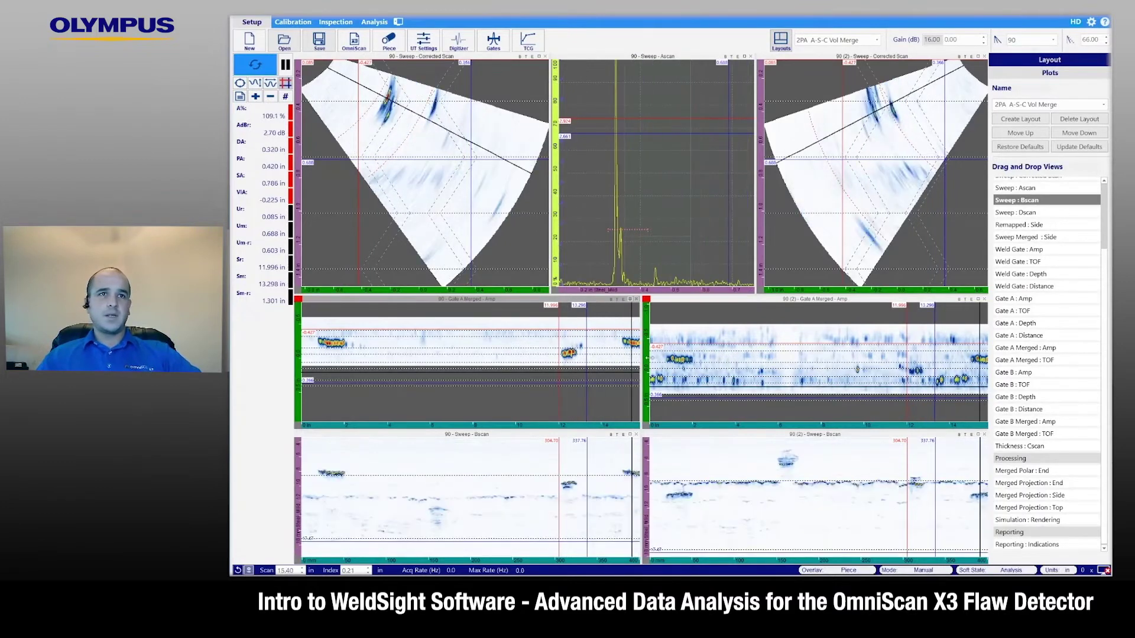
drag(568, 361, 573, 367)
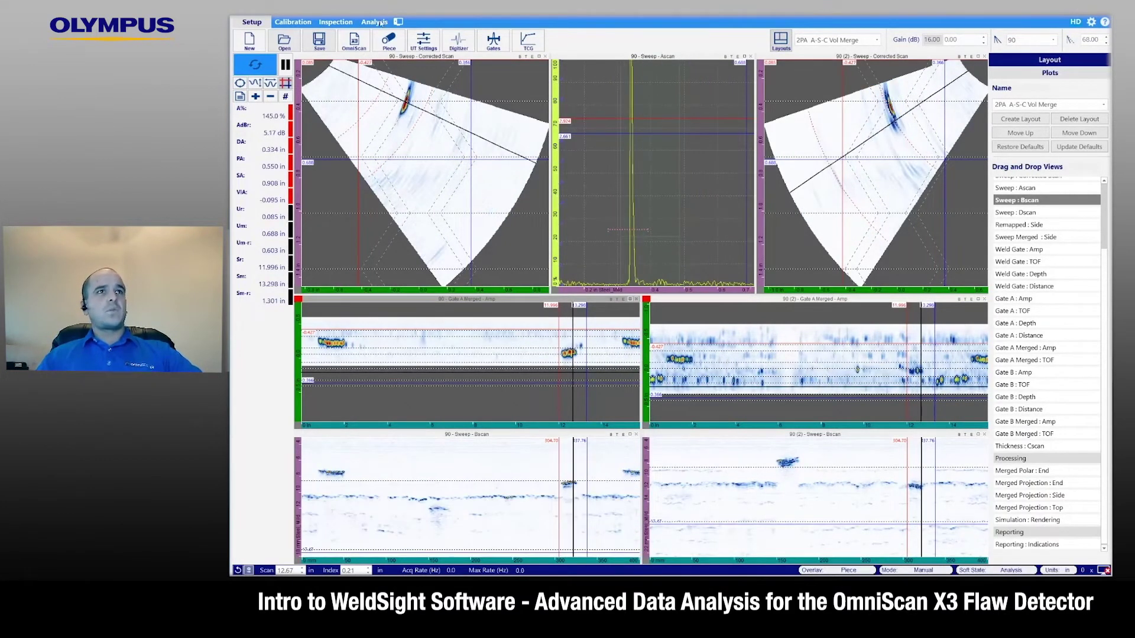
Link the data cursors across all views and swing the second probe's beam to 61°
right_click(420, 61)
click(440, 155)
right_click(440, 59)
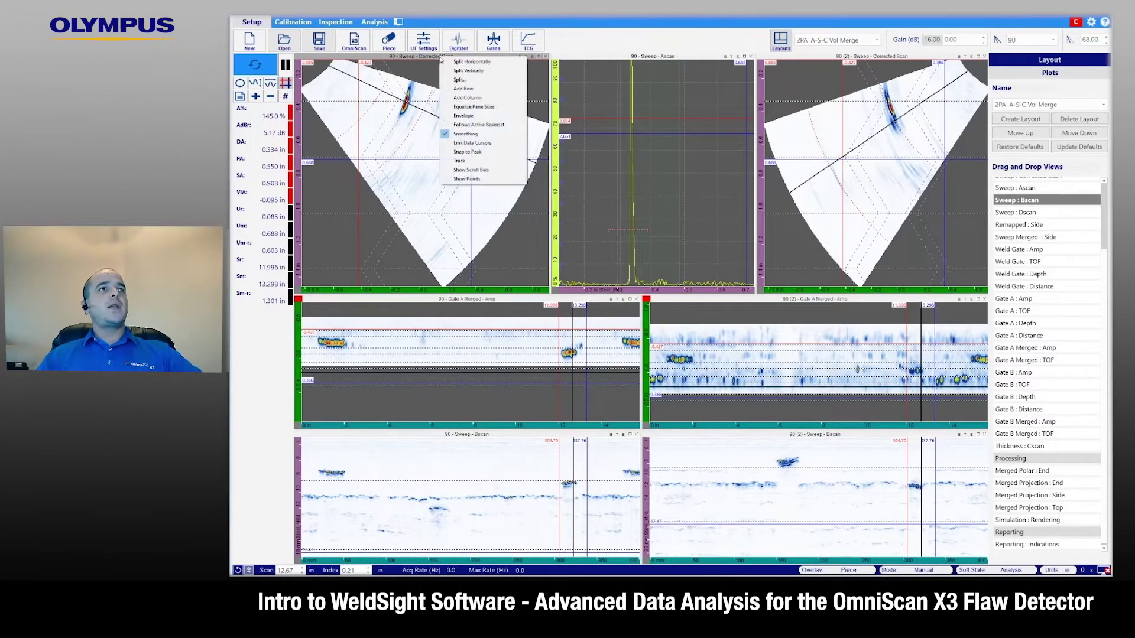
click(485, 143)
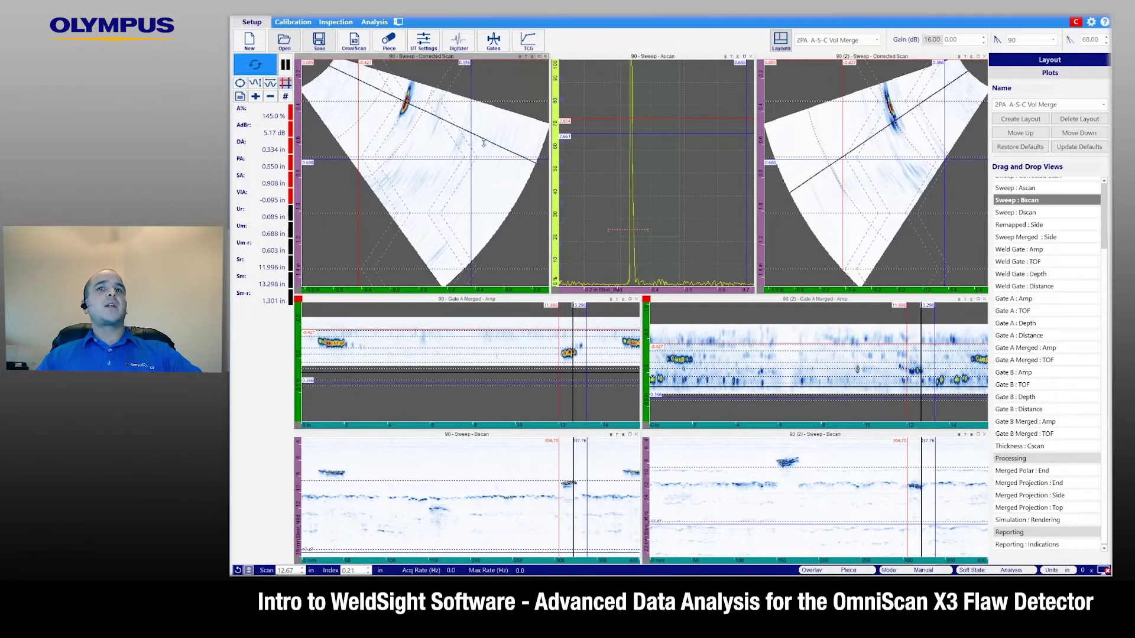
click(833, 177)
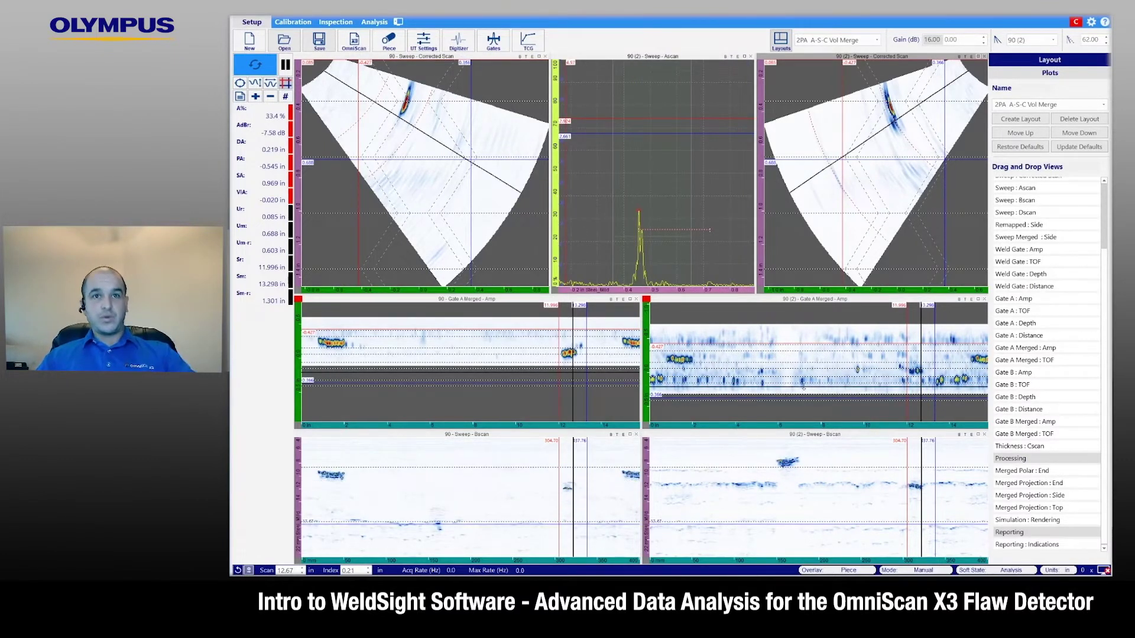
drag(807, 180, 830, 187)
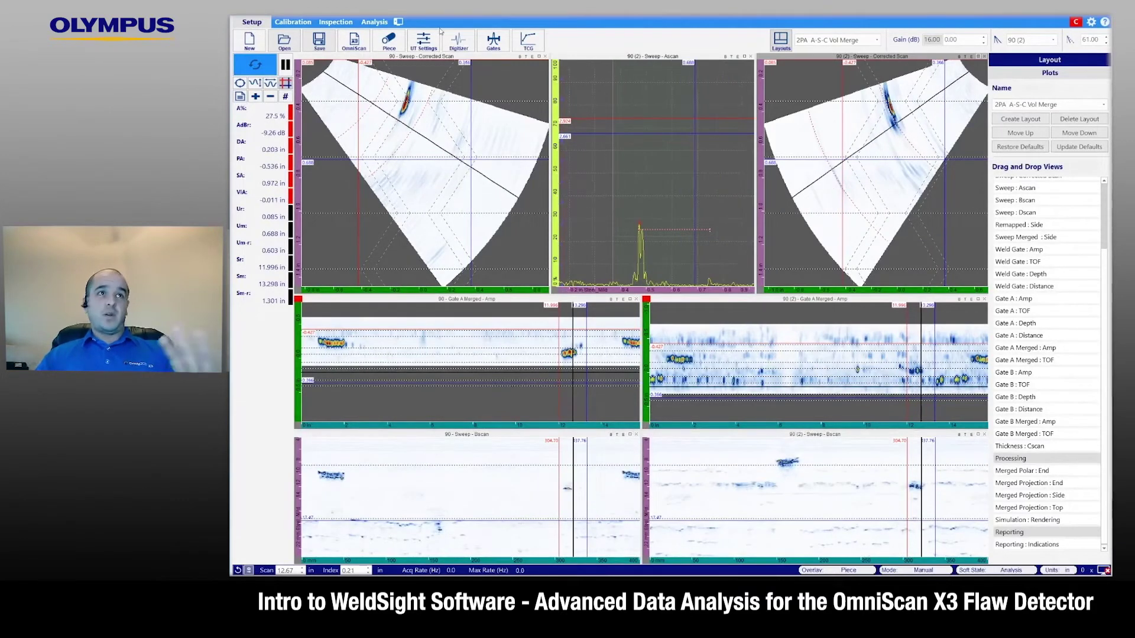
Merge beamsets 90 and 90 (2) into top, side, end and polar projections using Analysis > Merge
click(376, 23)
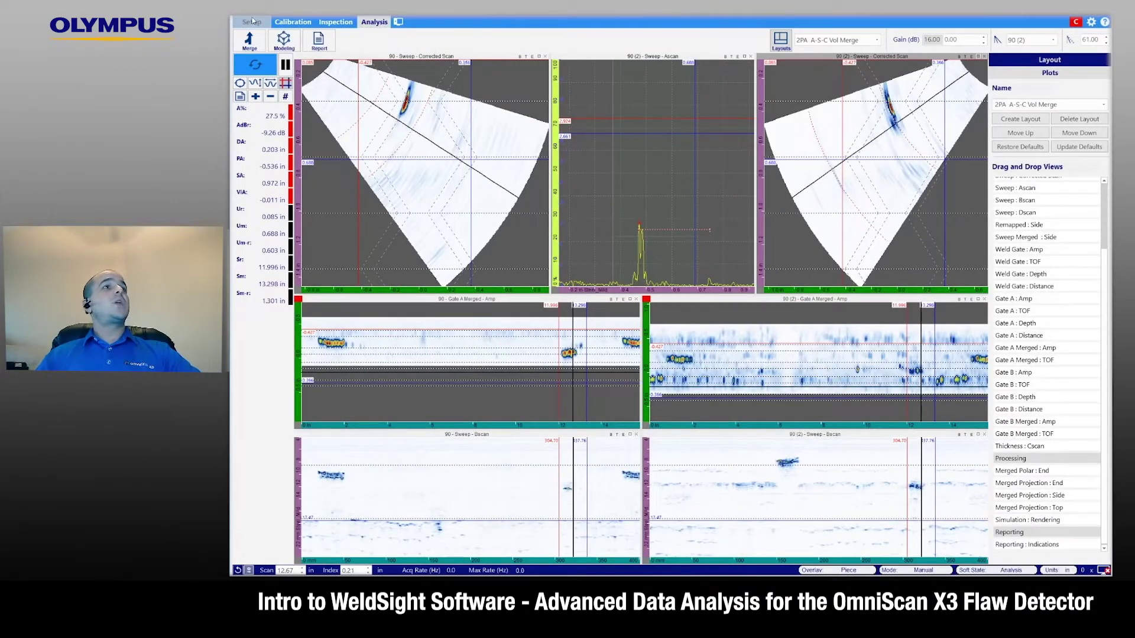
click(248, 40)
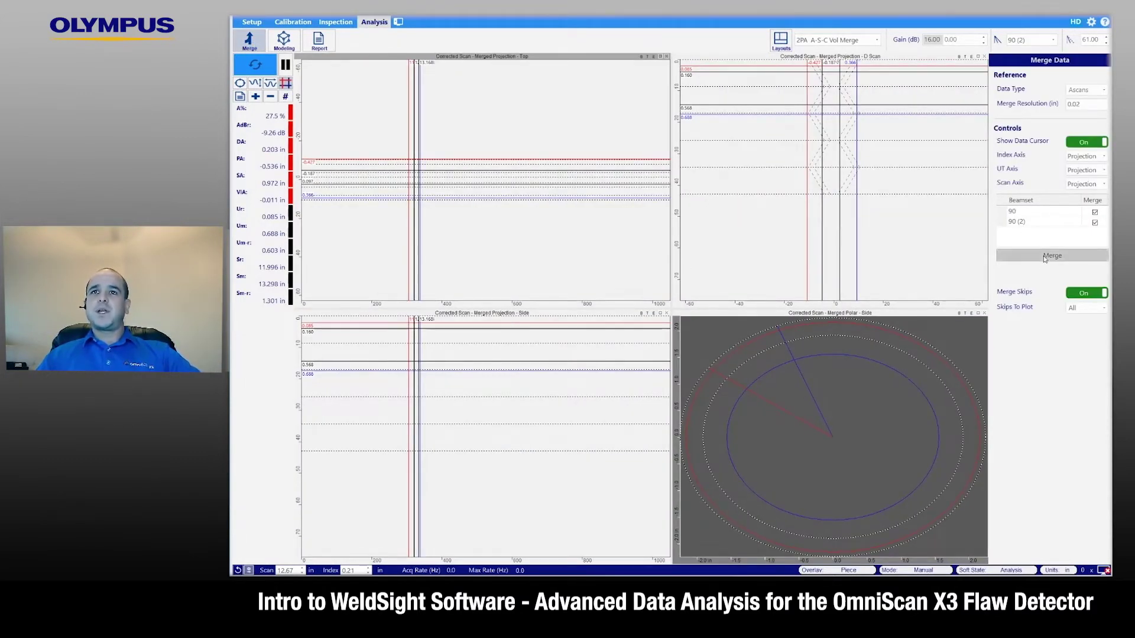
click(1012, 255)
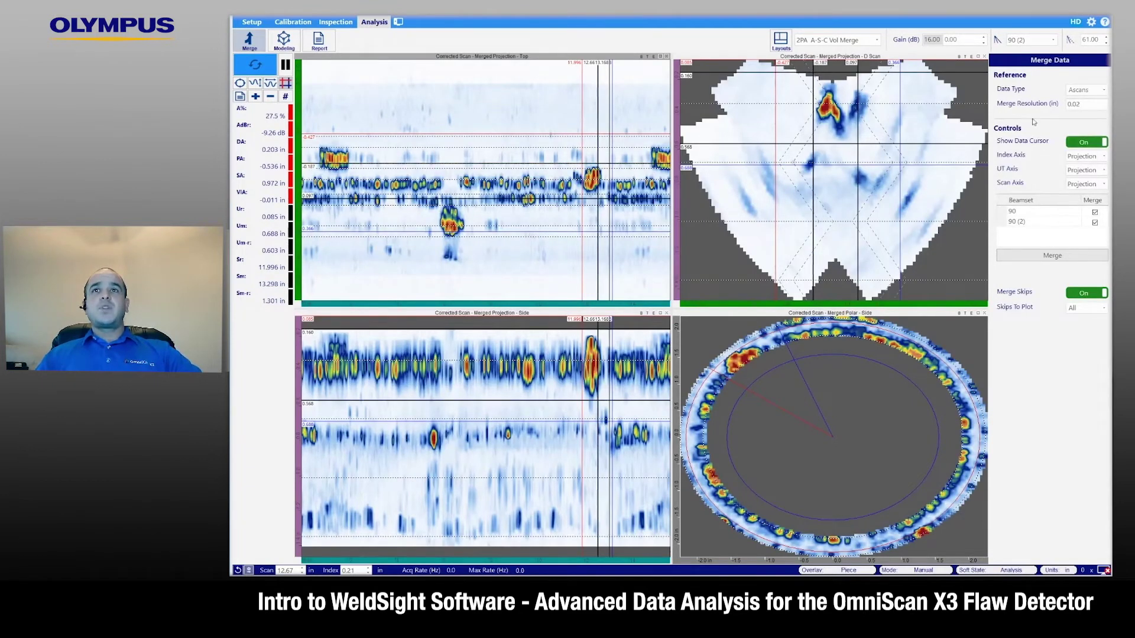
Move the D-scan cursor and the polar angle cursor onto the indication
click(1102, 157)
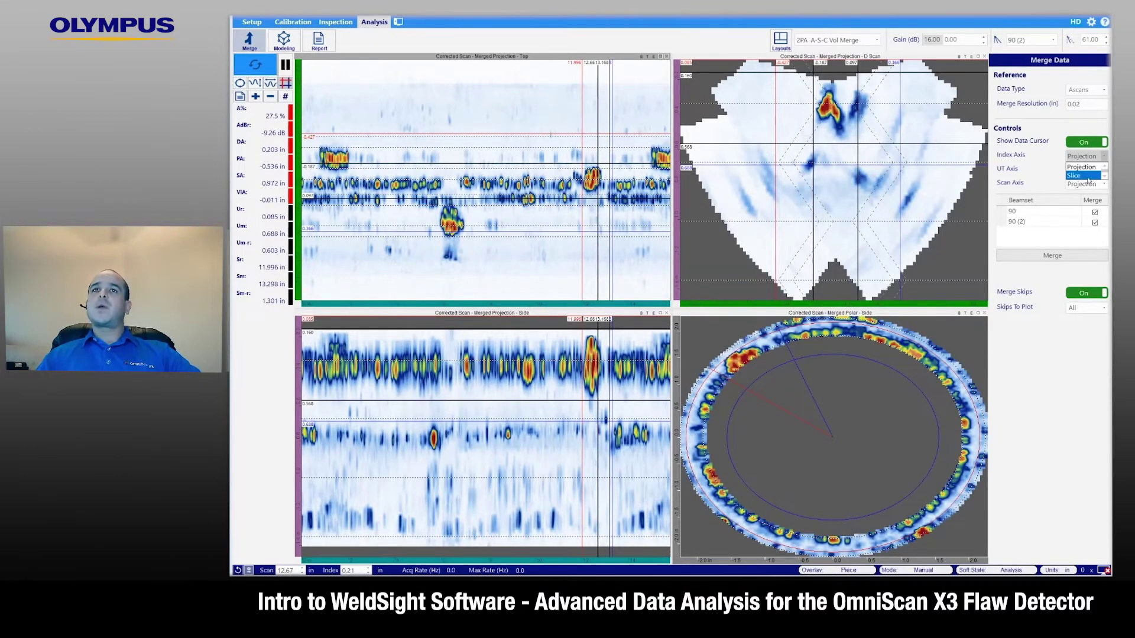
click(1082, 168)
drag(812, 71, 835, 79)
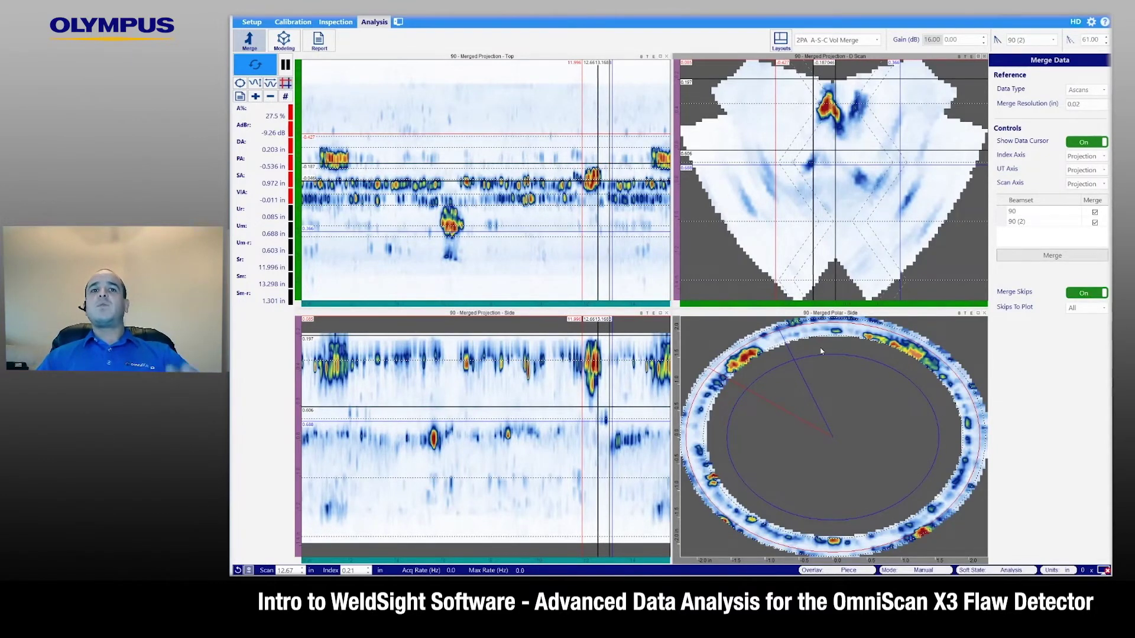
drag(789, 354, 768, 365)
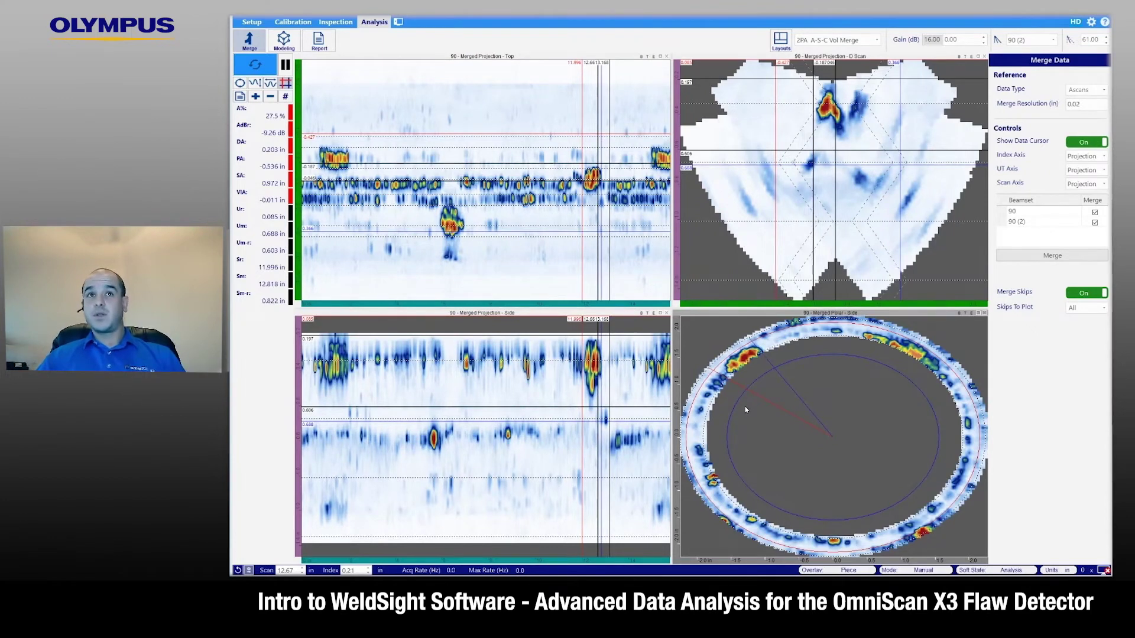
Show the merged data as a 3D Modeling pipe render rotated to an oblique side view
click(284, 40)
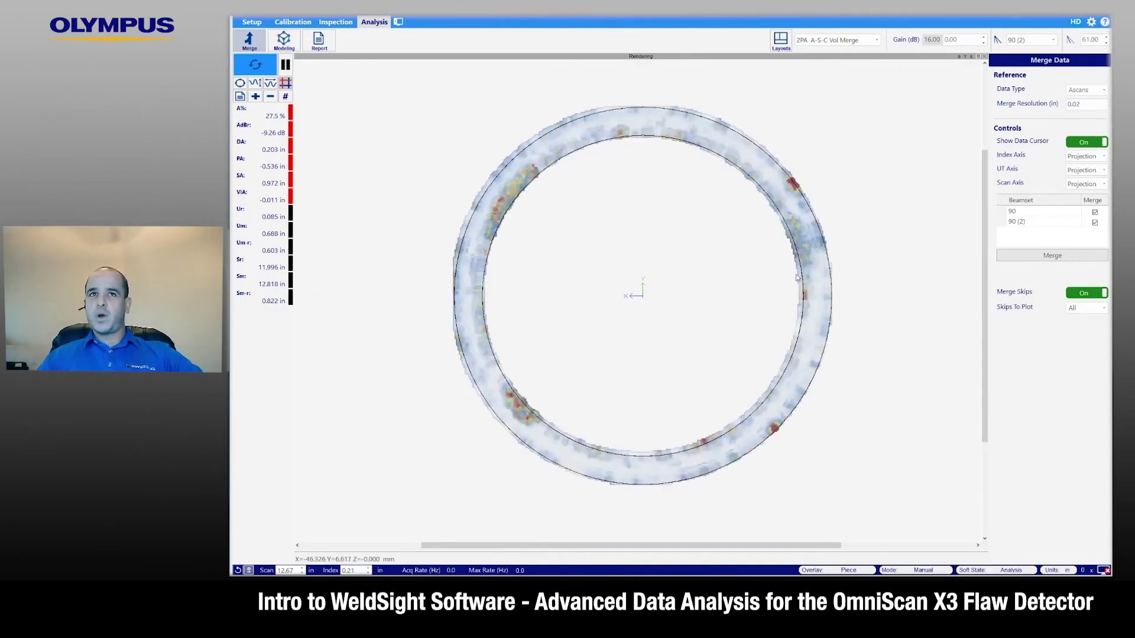
drag(721, 246, 721, 270)
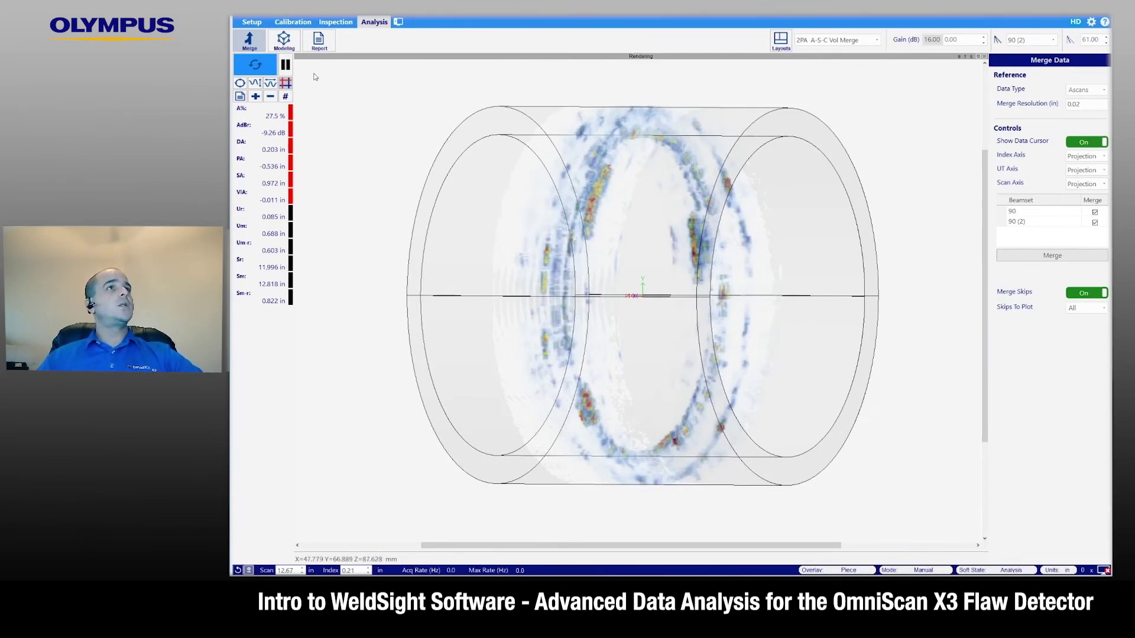
click(251, 22)
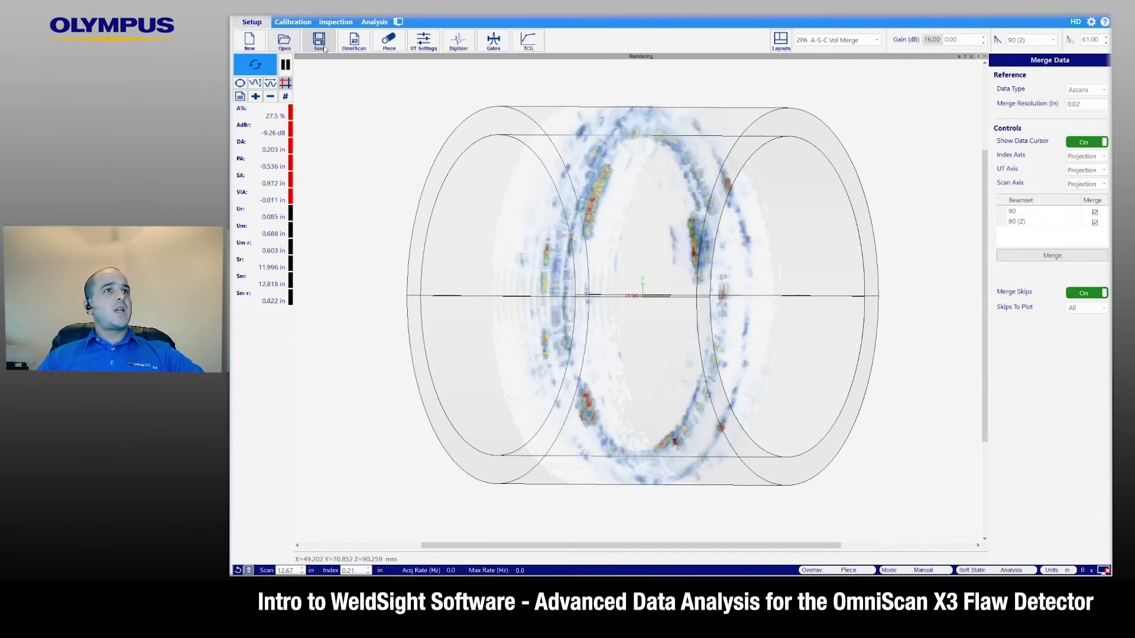
Multi-select A31 passive 90.odat and A31 passive 270.odat and open them with File Merge
click(284, 40)
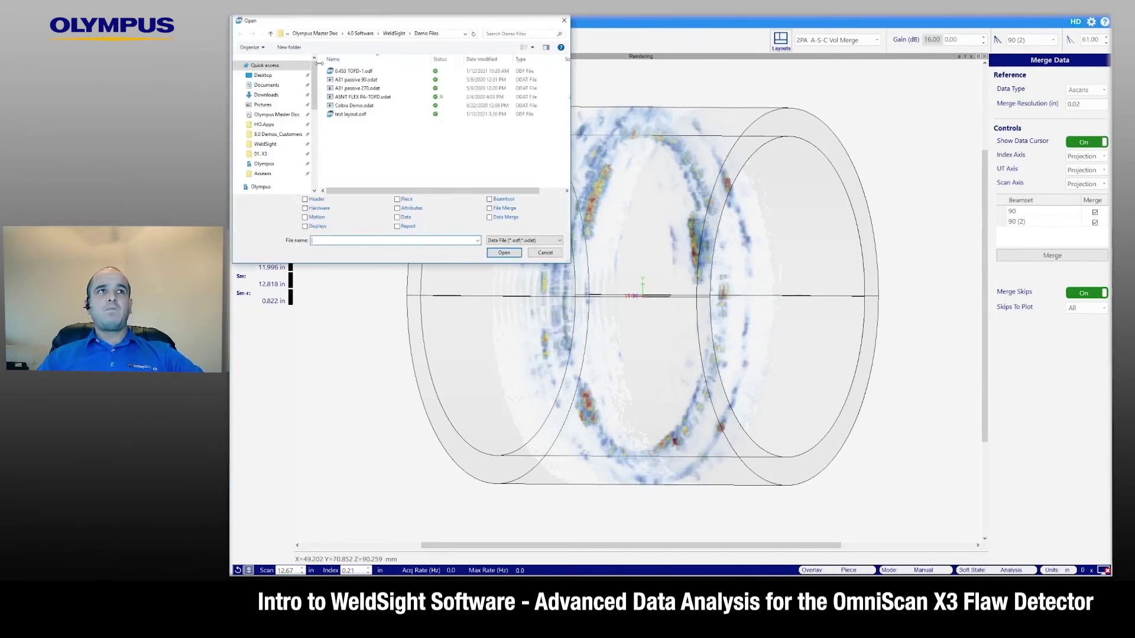
click(361, 80)
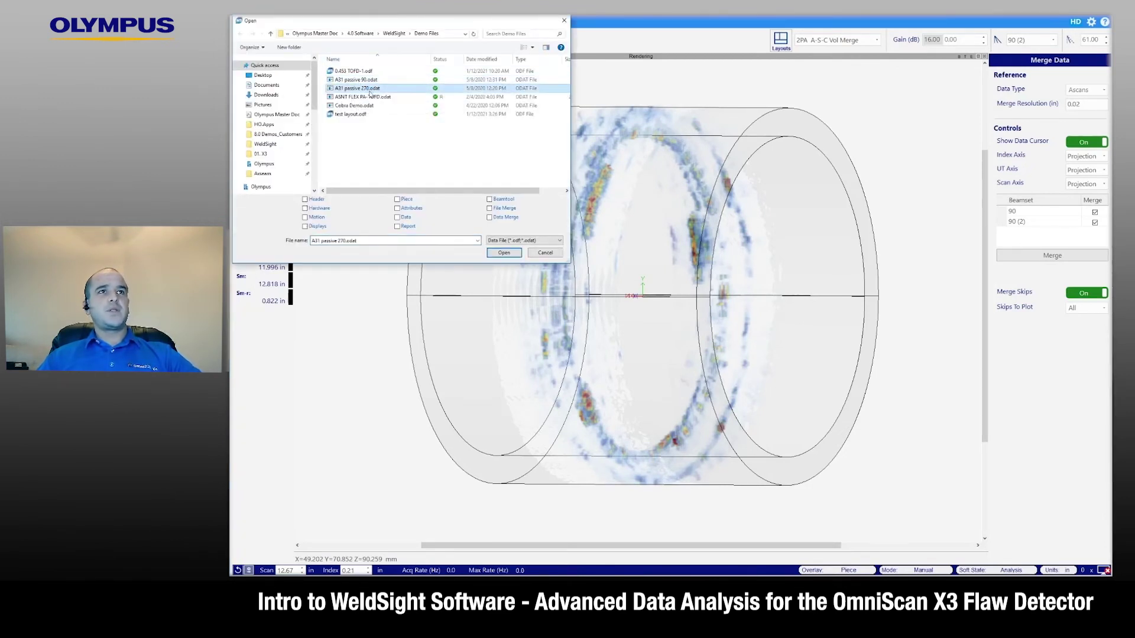
ctrl+click(373, 89)
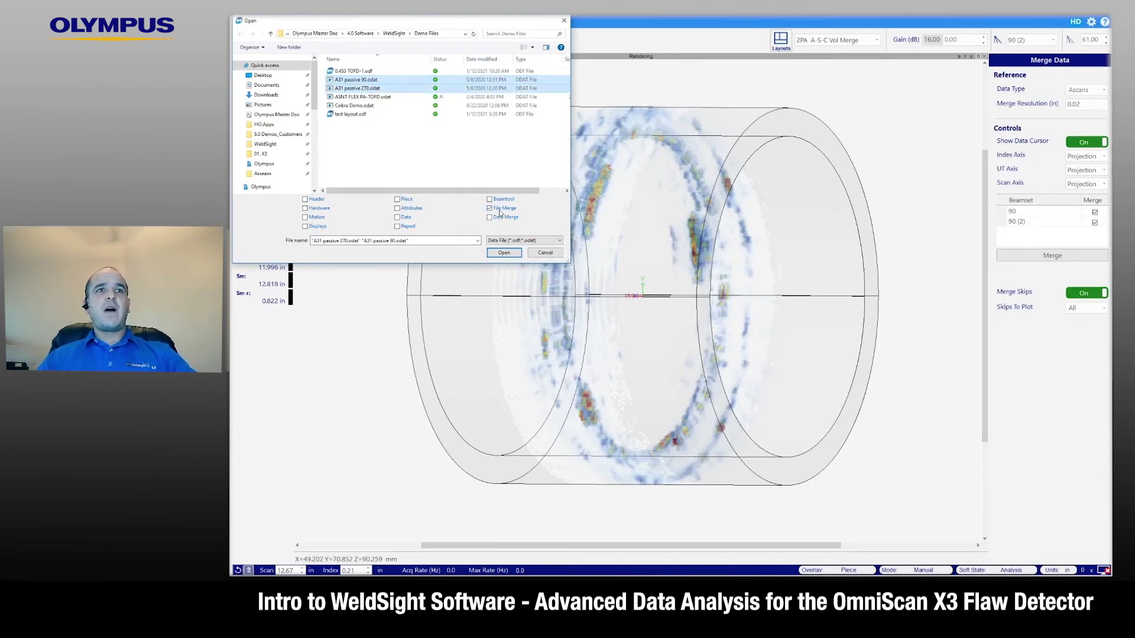
click(509, 253)
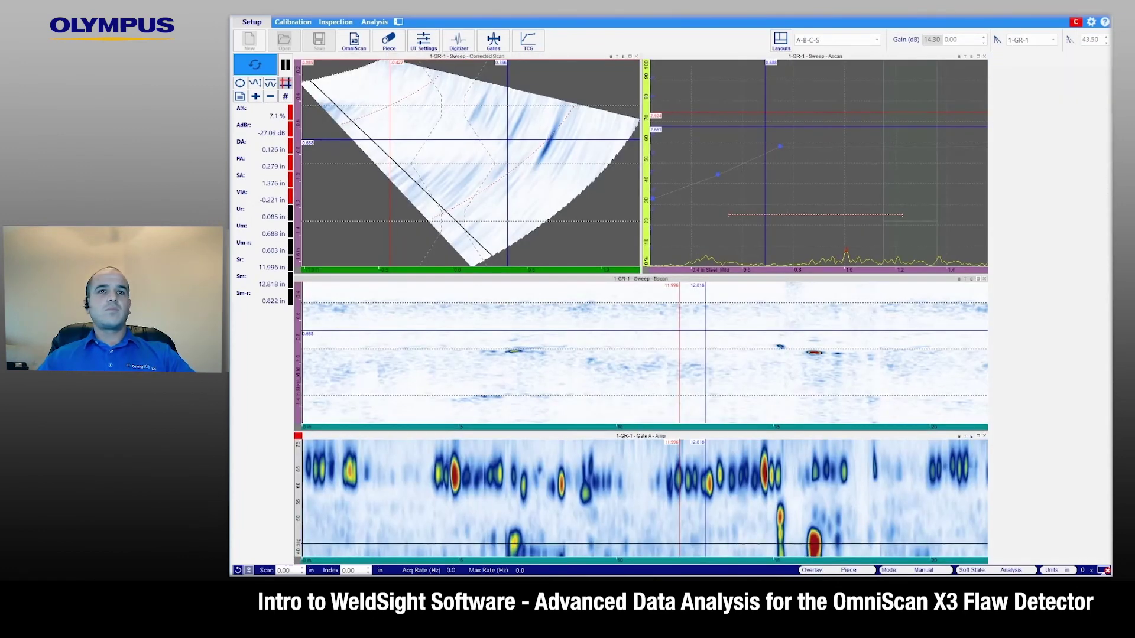
Apply the 2PA A-S-C Gate A Amp layout from the Layouts list
click(876, 41)
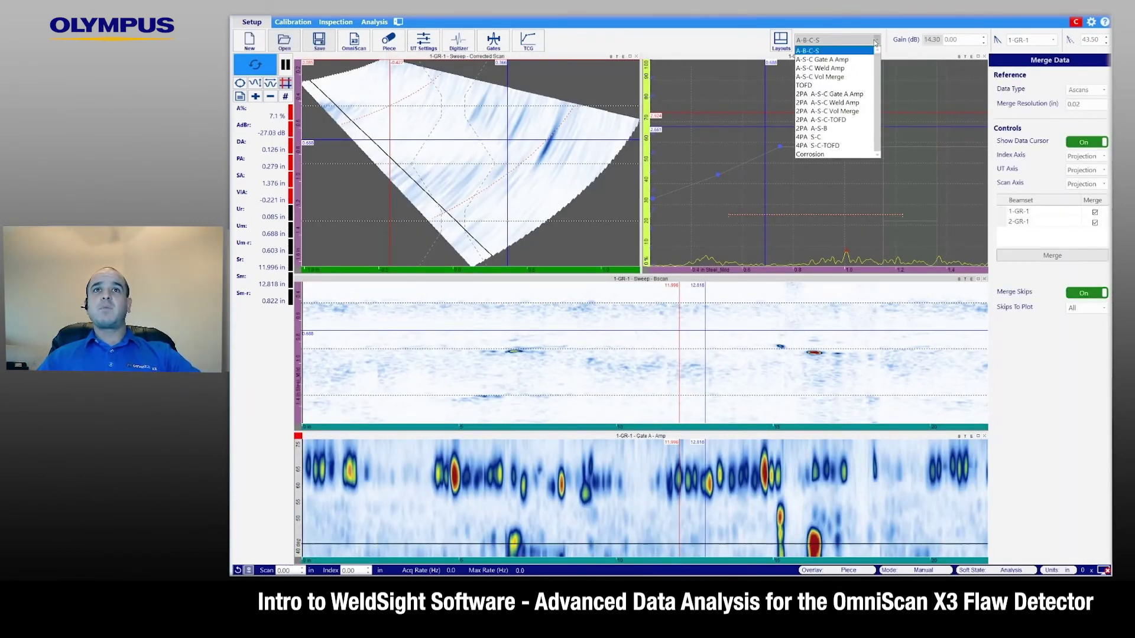
click(839, 94)
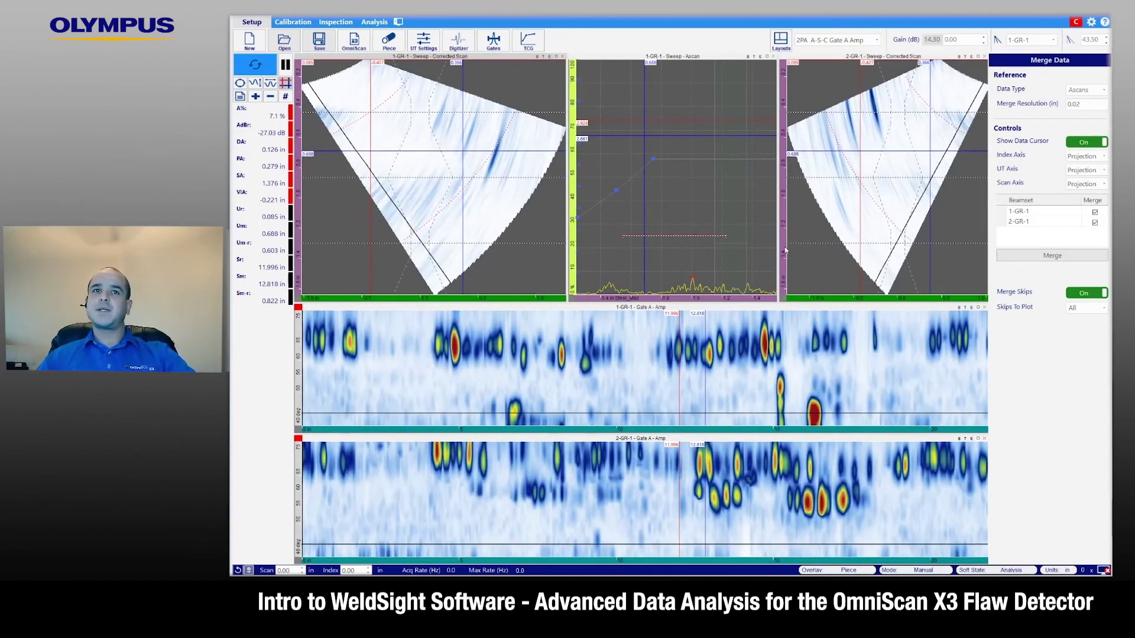